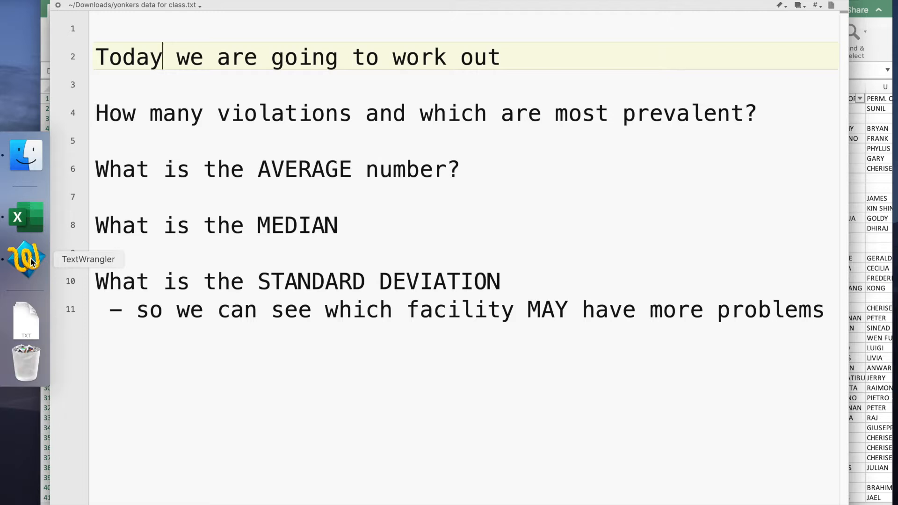
Step: Delete all the text in the yonkers data for class.txt document
key(super+a)
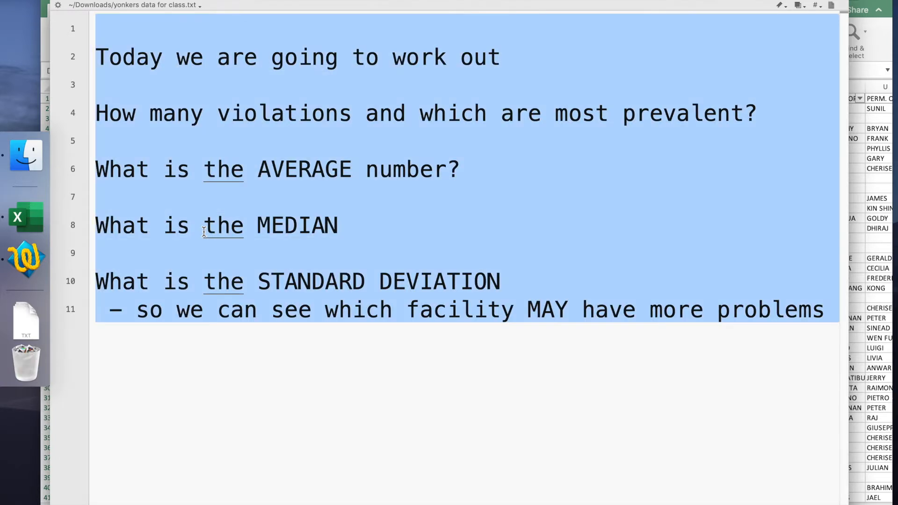
key(BackSpace)
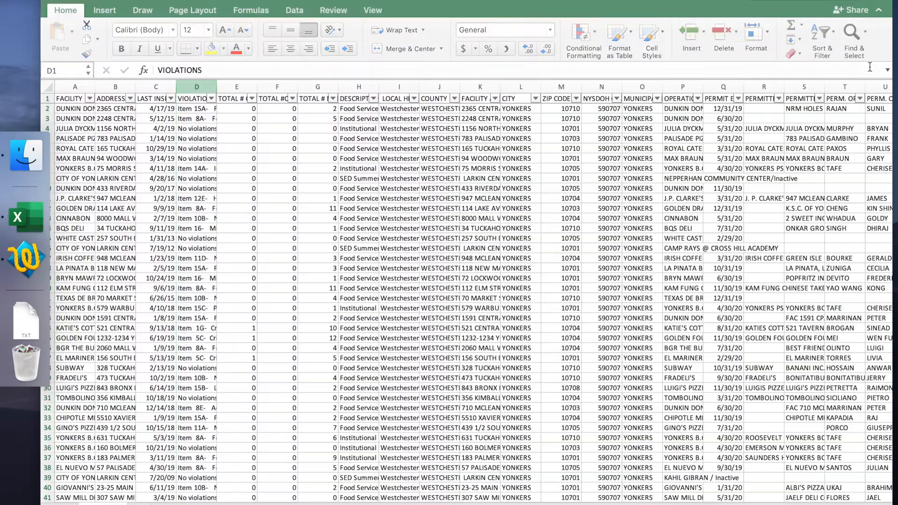
Step: Switch to Excel and copy the entire VIOLATIONS column D
click(870, 67)
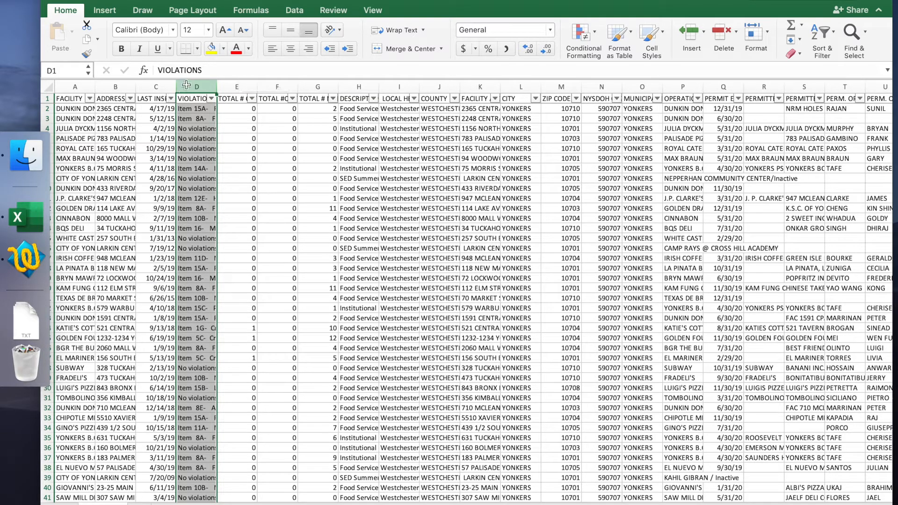
click(240, 87)
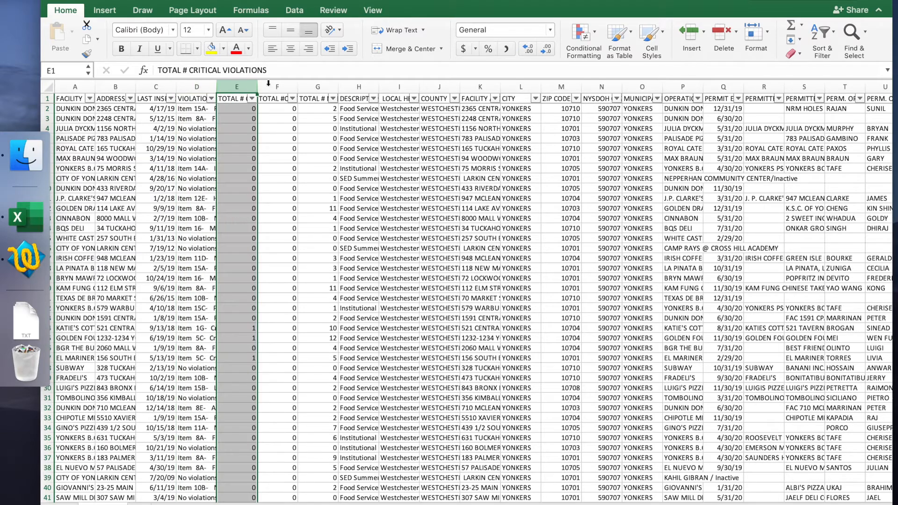
click(273, 85)
click(323, 86)
click(280, 84)
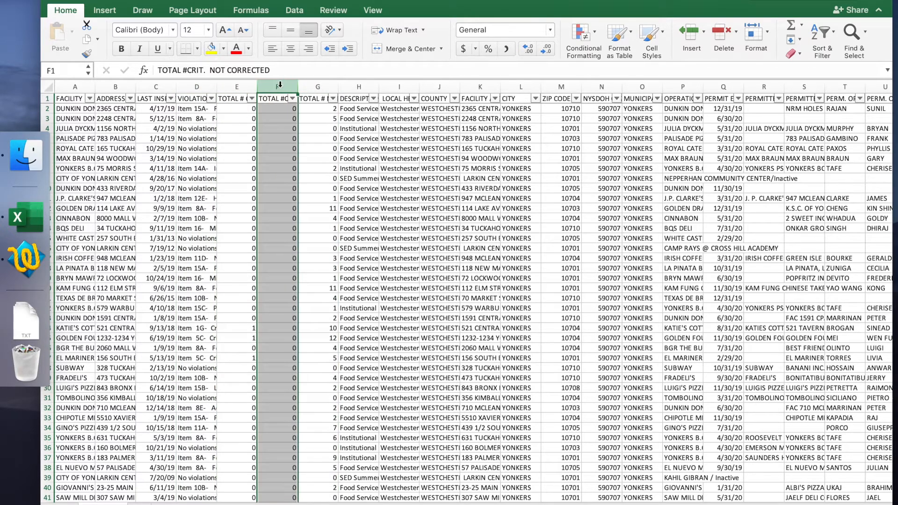
click(237, 85)
click(200, 87)
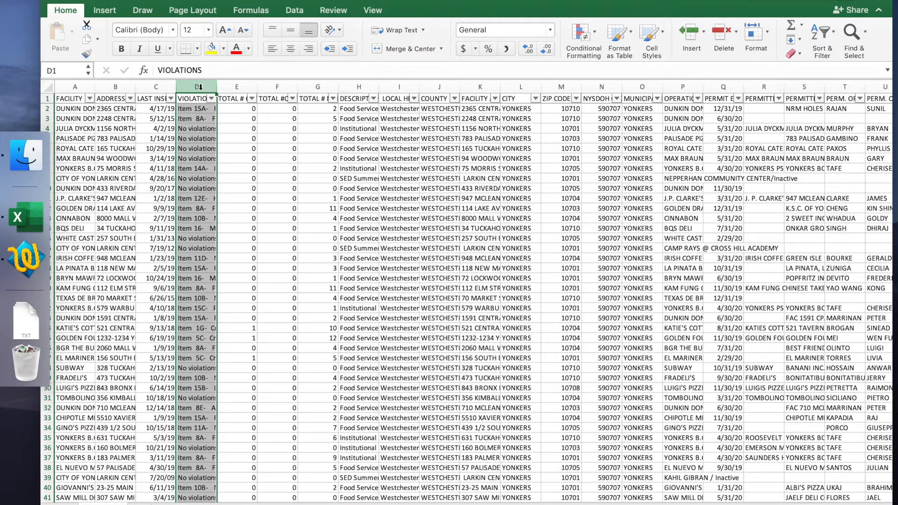
key(super+c)
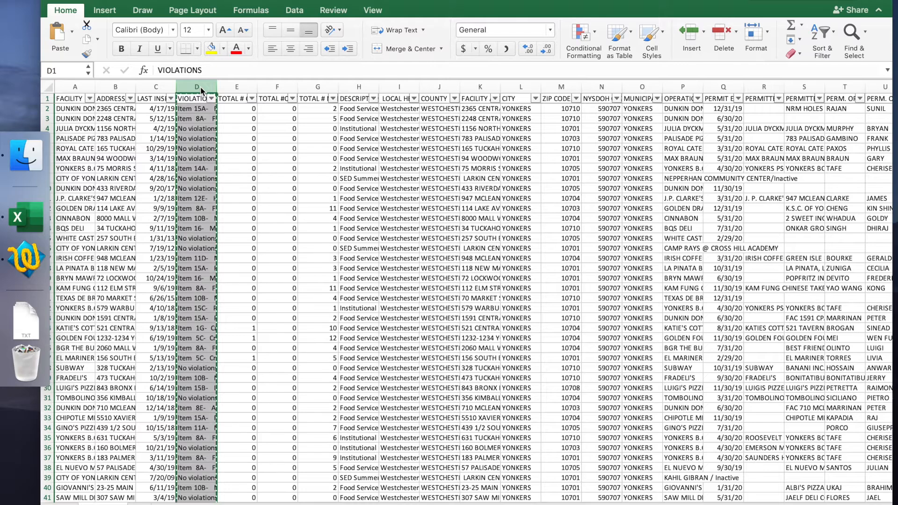
Step: Switch to TextWrangler and paste the copied violations column into the empty text document
click(26, 258)
key(super+v)
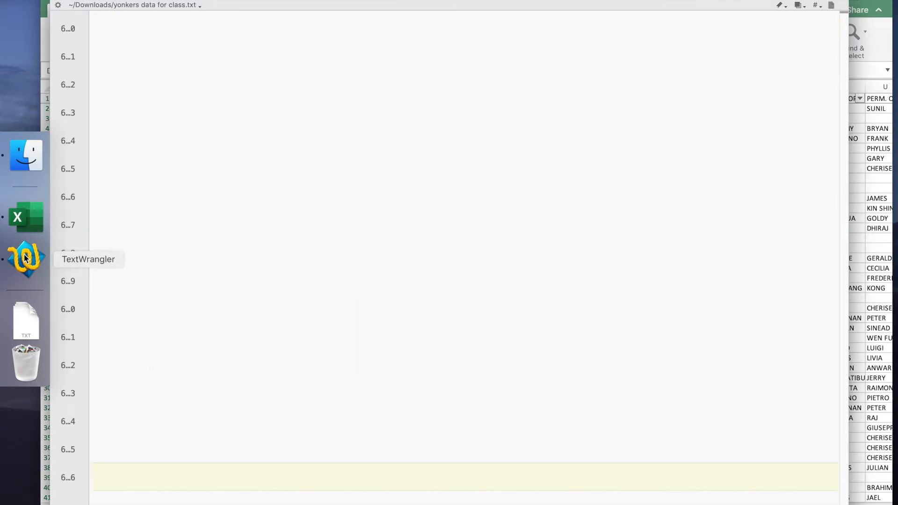
scroll(304, 220, up, 1)
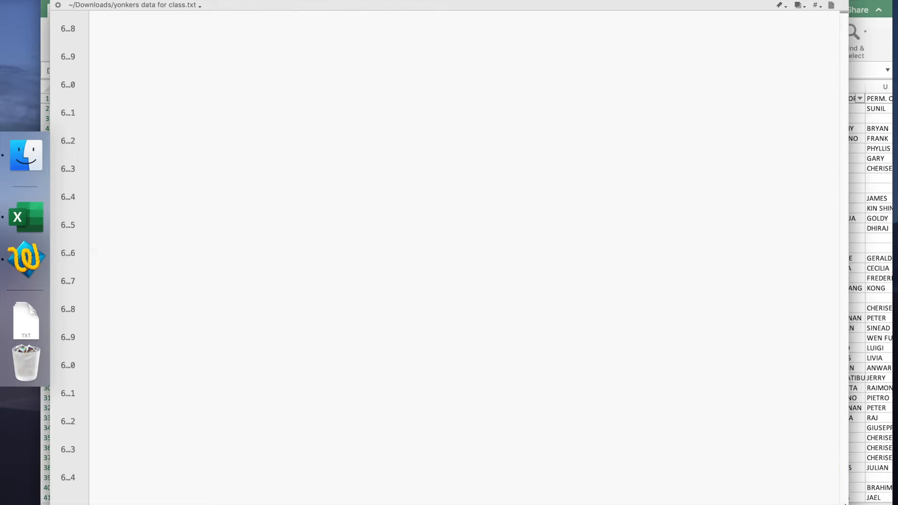
drag(845, 486, 835, 4)
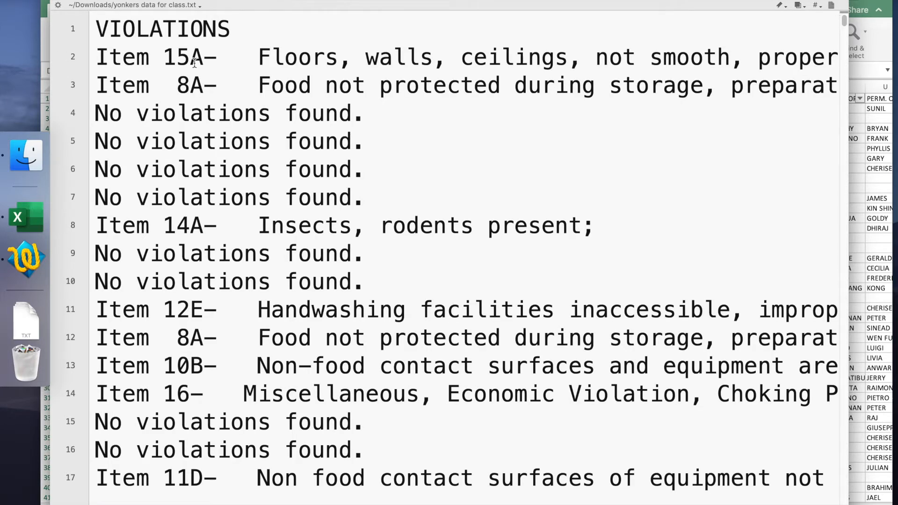
Step: Set the font size of the whole text document to 12
key(super+a)
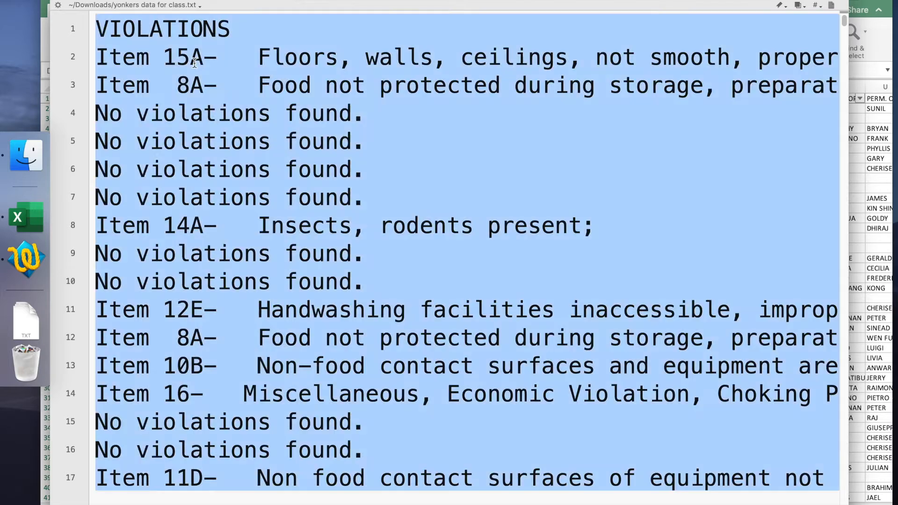
click(192, 1)
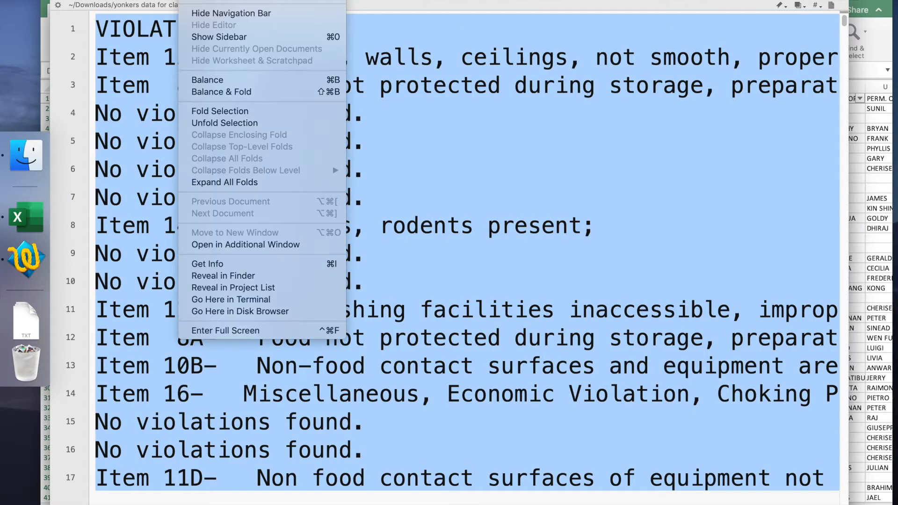
mouse_move(215, 0)
click(397, 1)
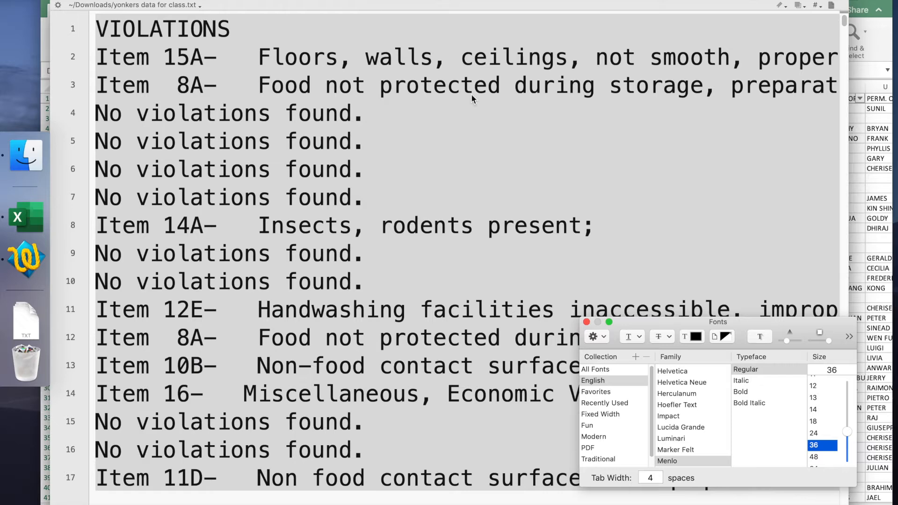
click(813, 386)
click(454, 270)
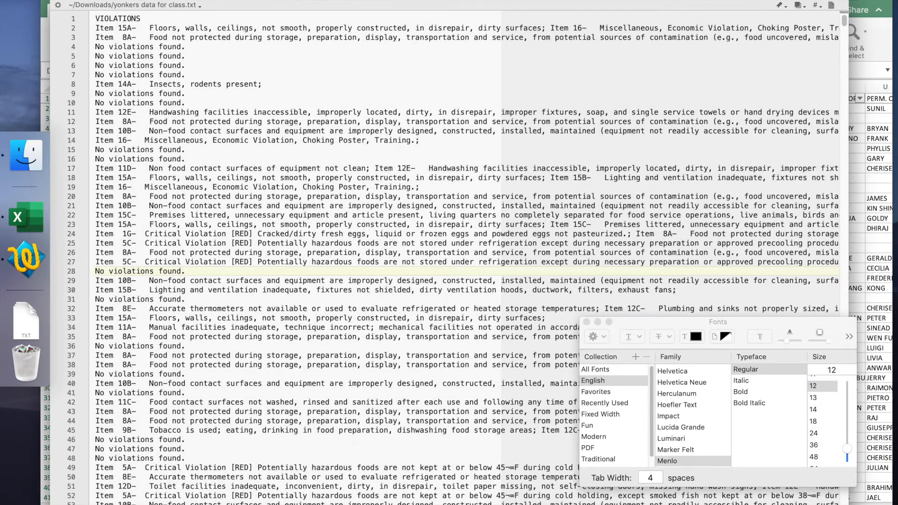
Step: Try a line break after "Item 15A-" on line 2, and remove the break again
click(94, 27)
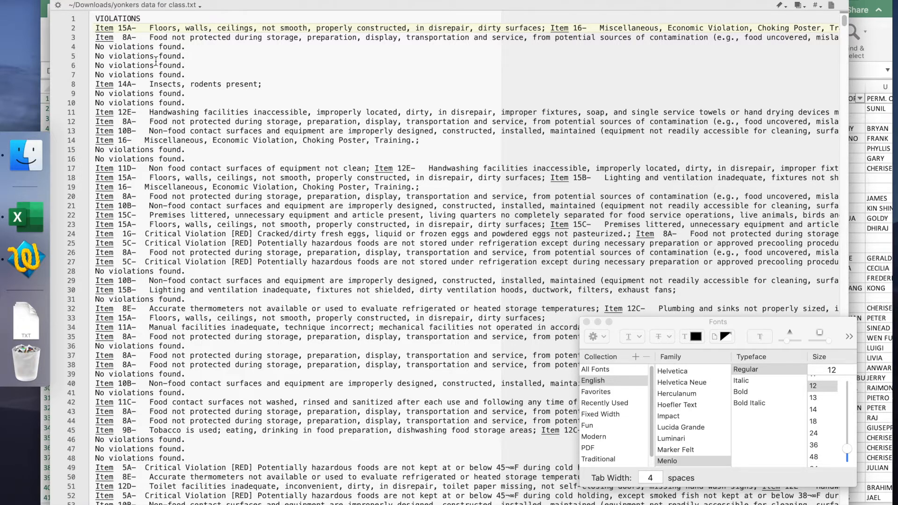
click(136, 28)
key(Return)
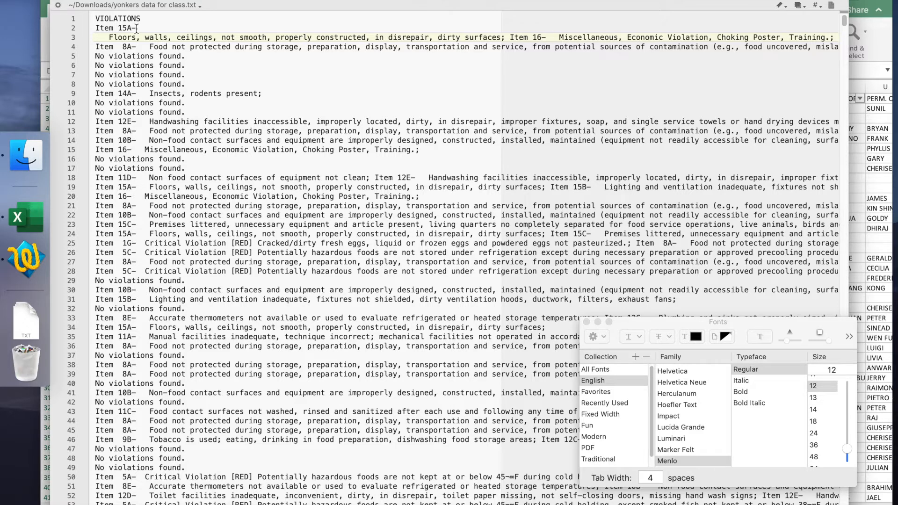
key(BackSpace)
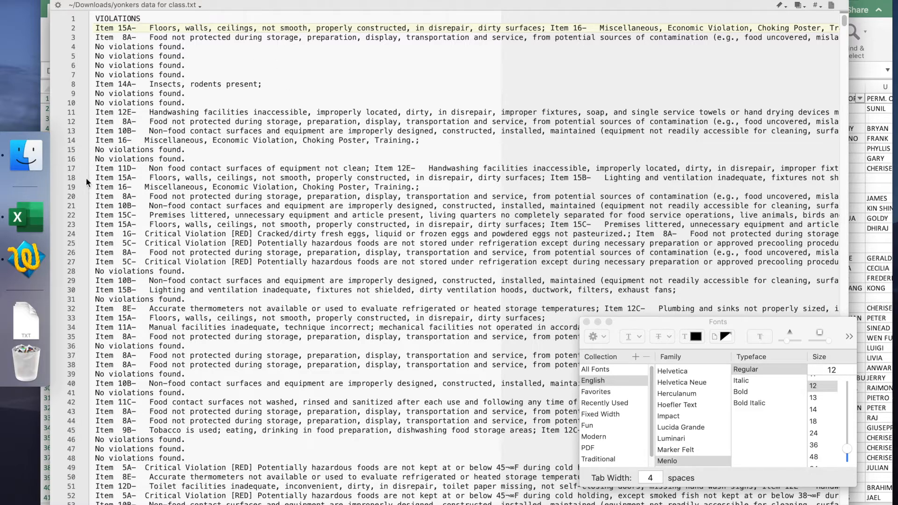
drag(94, 178, 270, 181)
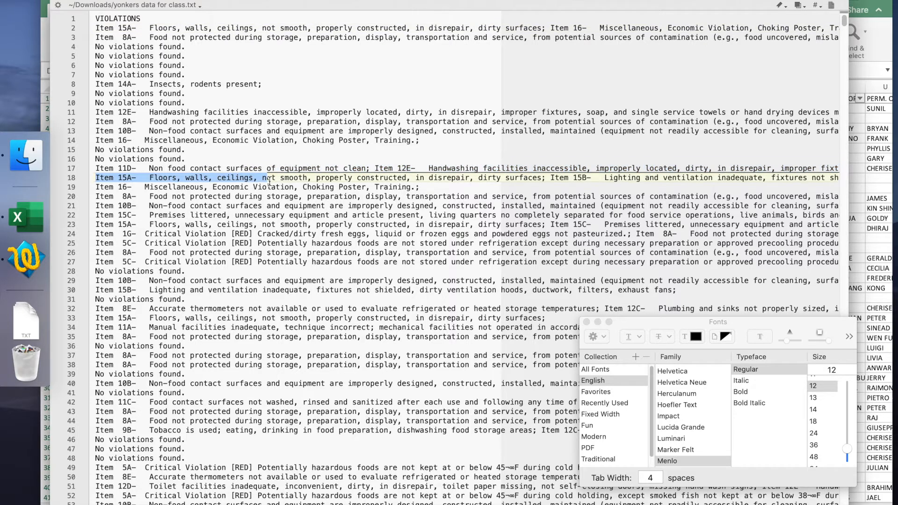
click(554, 181)
click(136, 177)
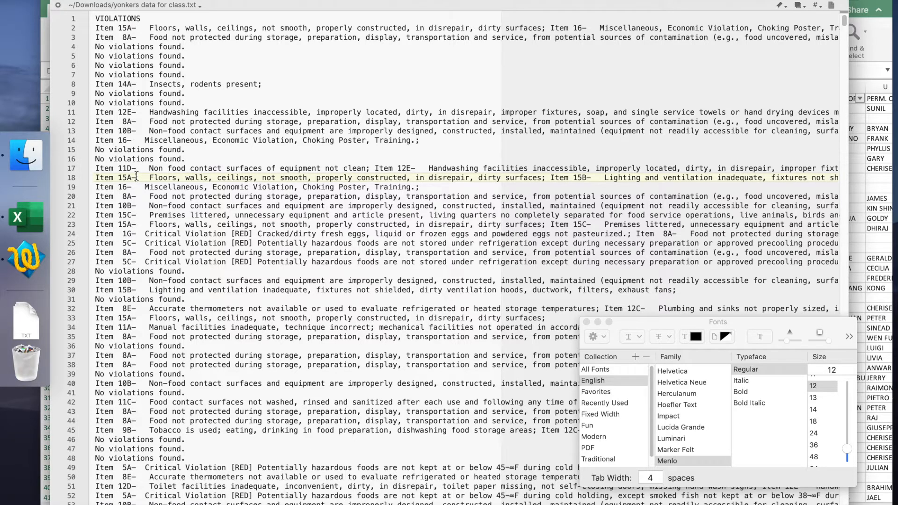
Step: Replace every "; I" with "\n I" throughout the document, using Grep matching, so each violation item starts on its own line
click(94, 27)
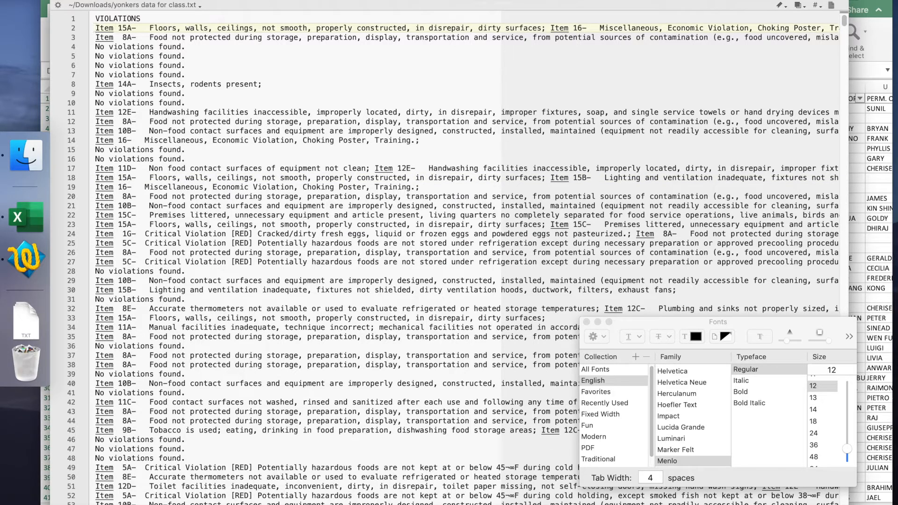
click(161, 0)
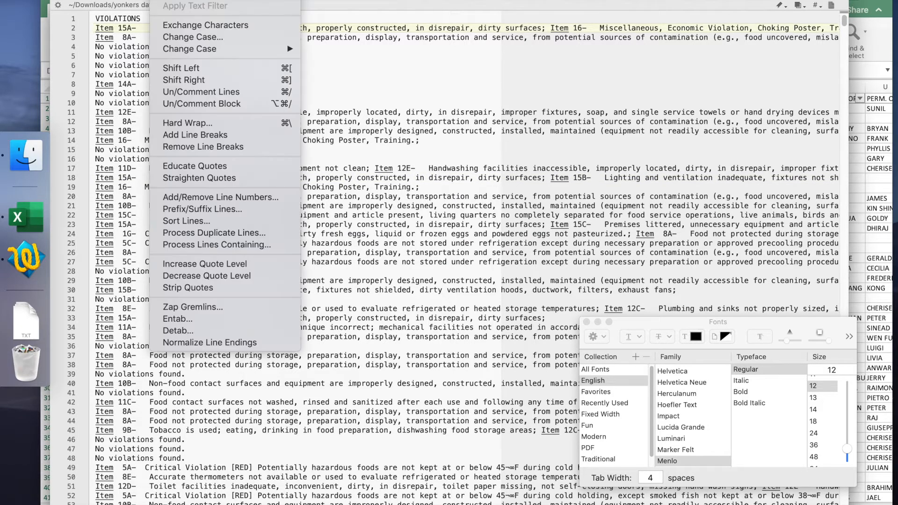
mouse_move(225, 0)
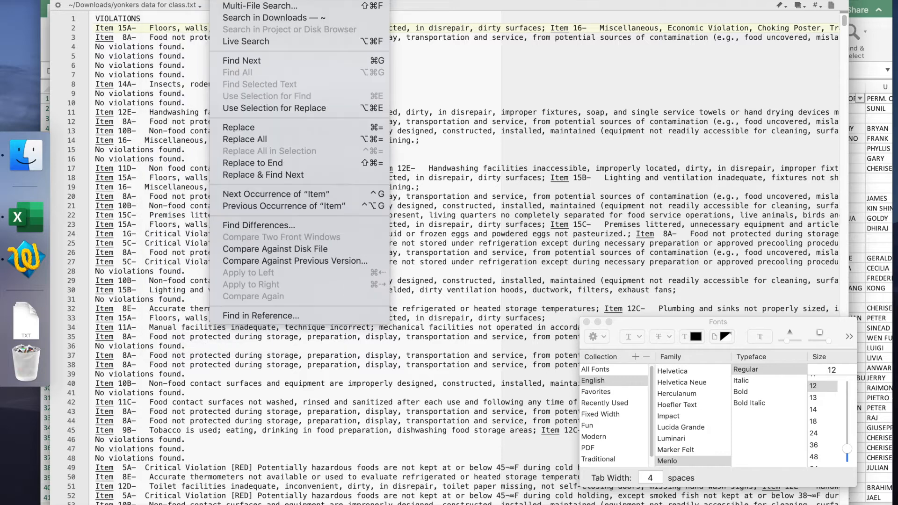
click(239, 1)
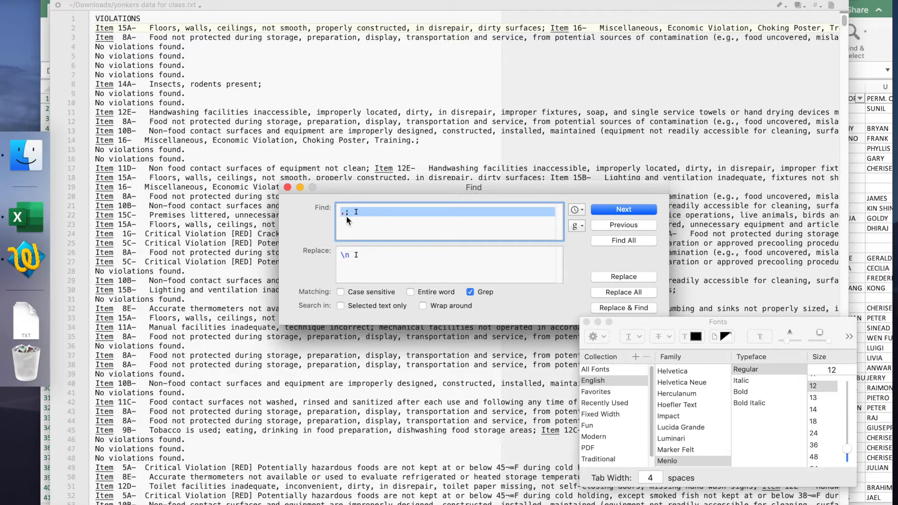
click(346, 220)
key(BackSpace)
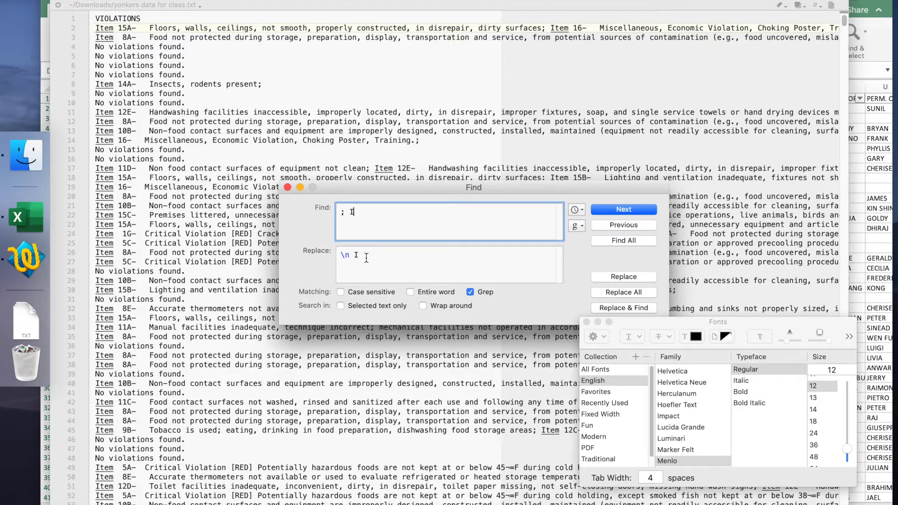
click(352, 257)
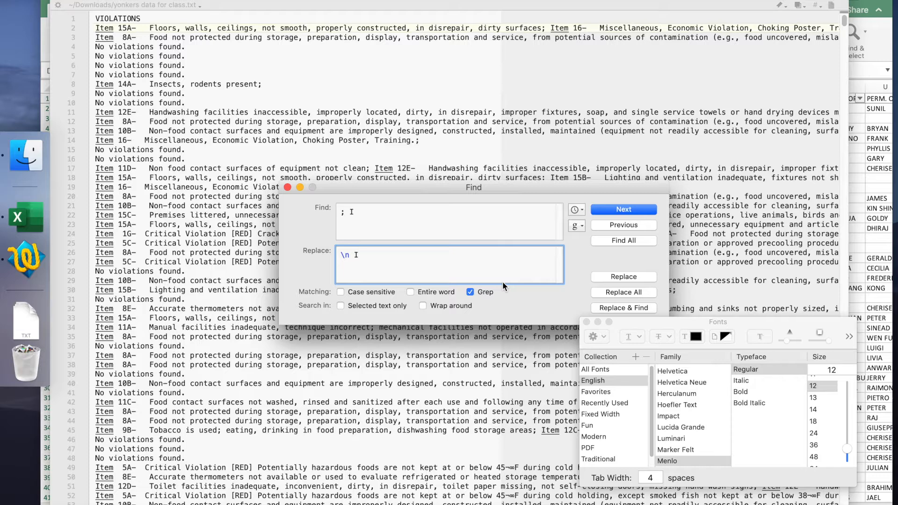
click(632, 292)
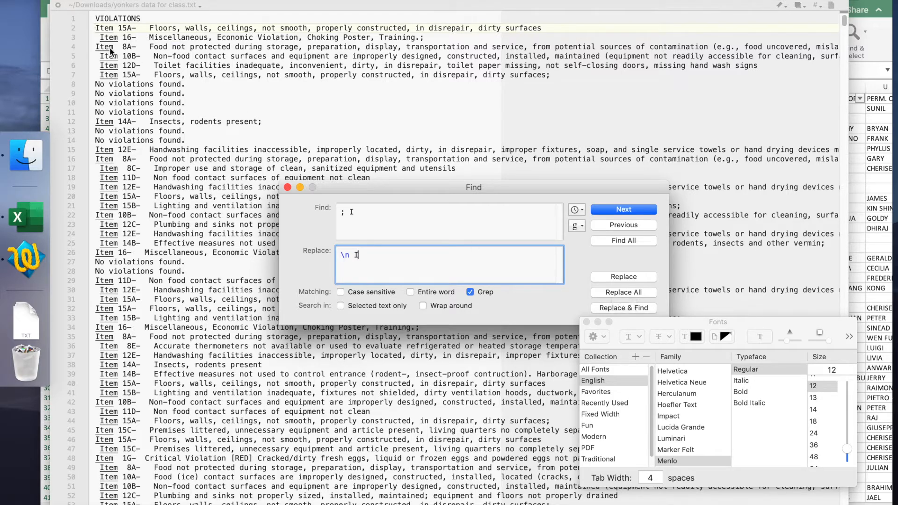
Step: Copy the entire violations list, switch to Excel and paste it at A1 of a blank sheet, dismissing the alerts
click(92, 17)
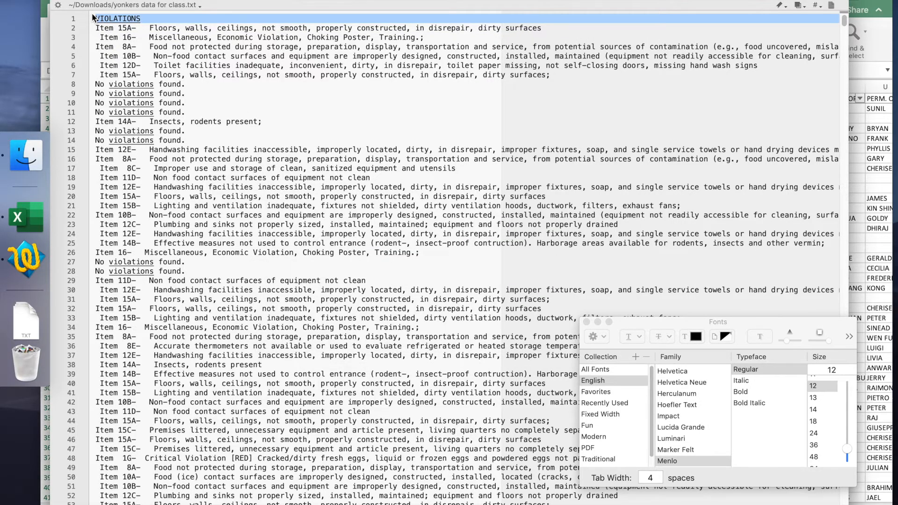
key(super+a)
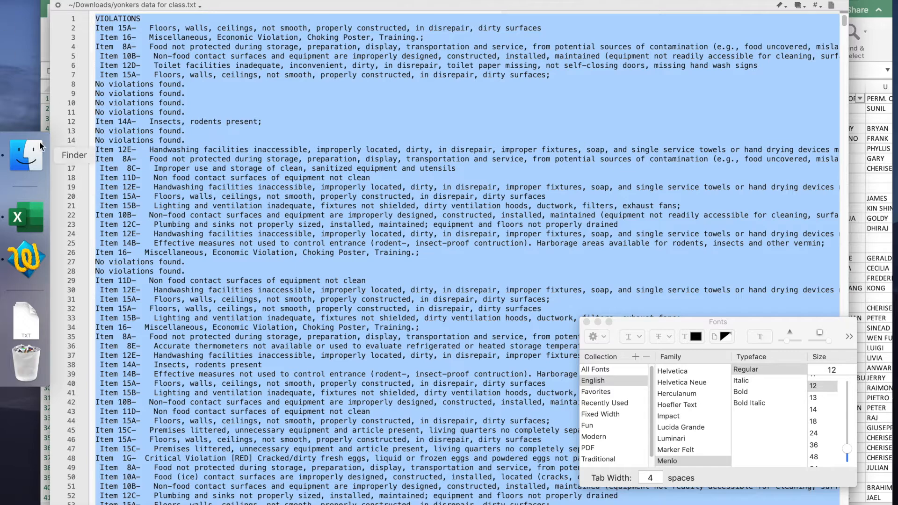
click(27, 220)
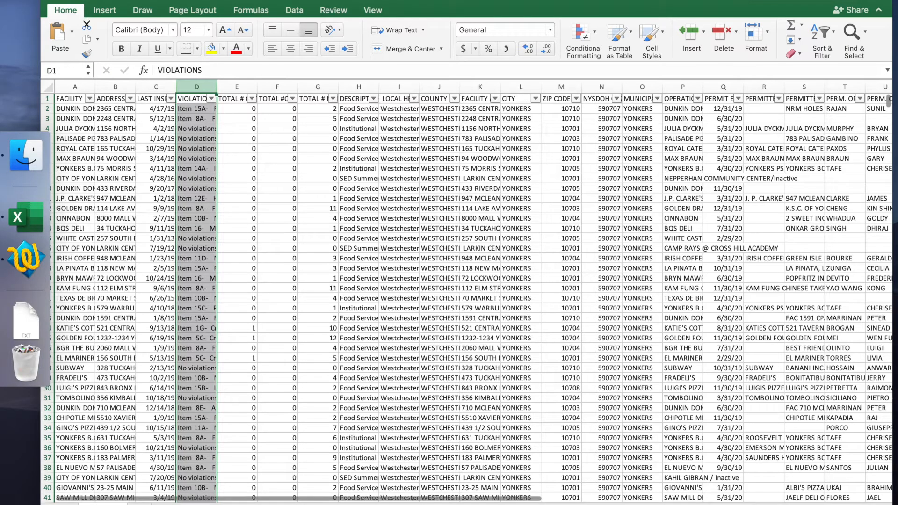
click(140, 504)
key(super+v)
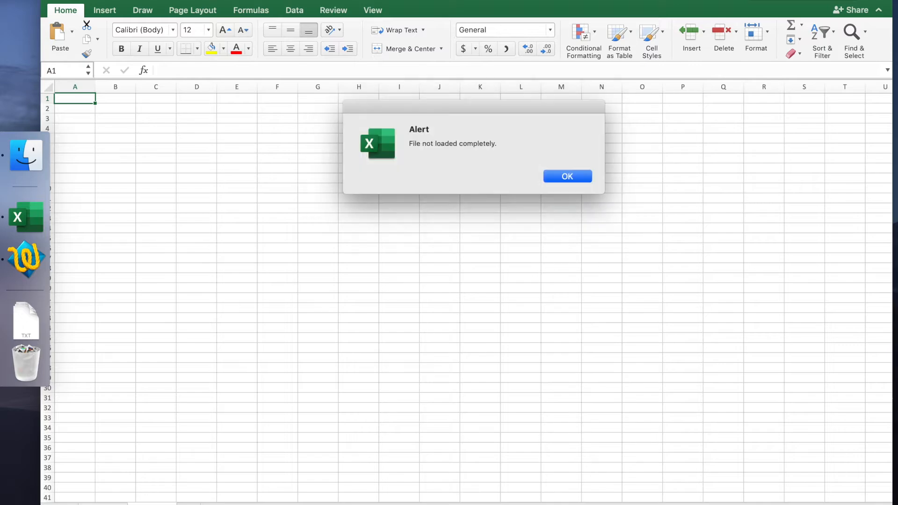
click(567, 176)
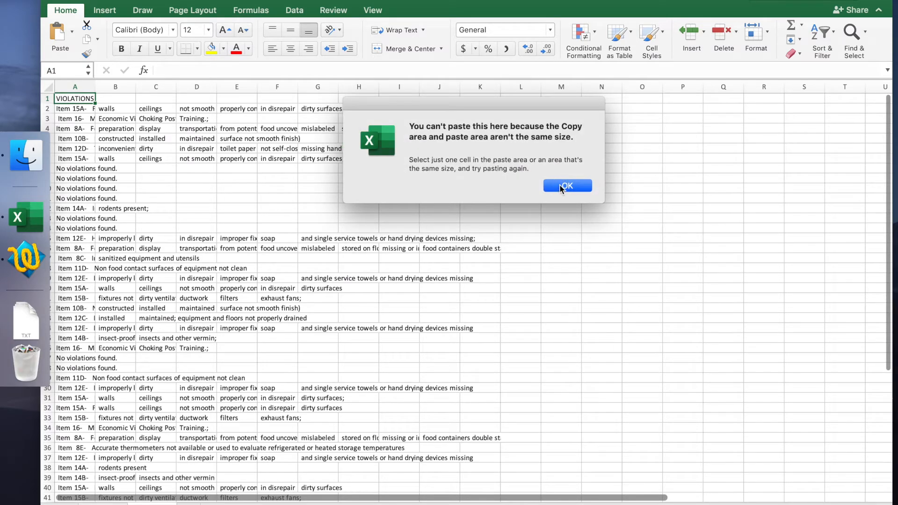
click(567, 186)
Step: Add filters to header row 1 and widen column A to show more of each violation description
click(124, 148)
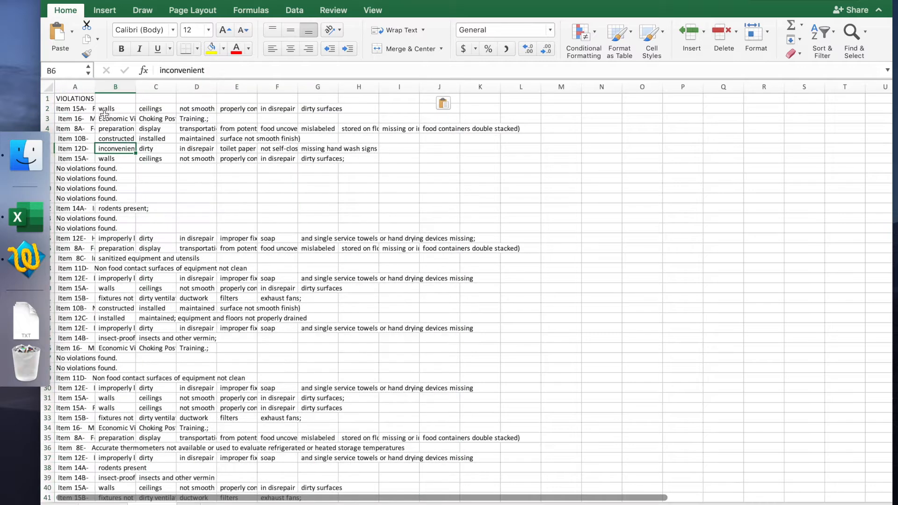
click(47, 98)
click(818, 35)
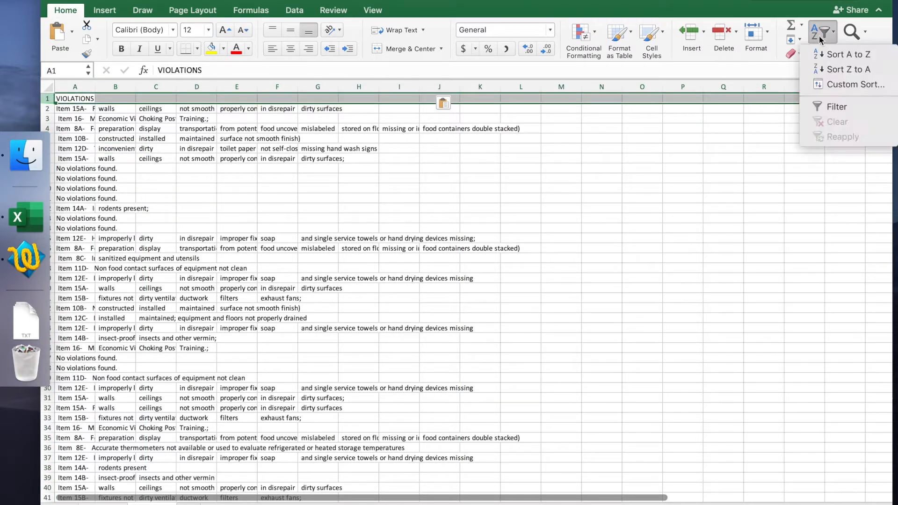
click(815, 104)
drag(95, 87, 187, 87)
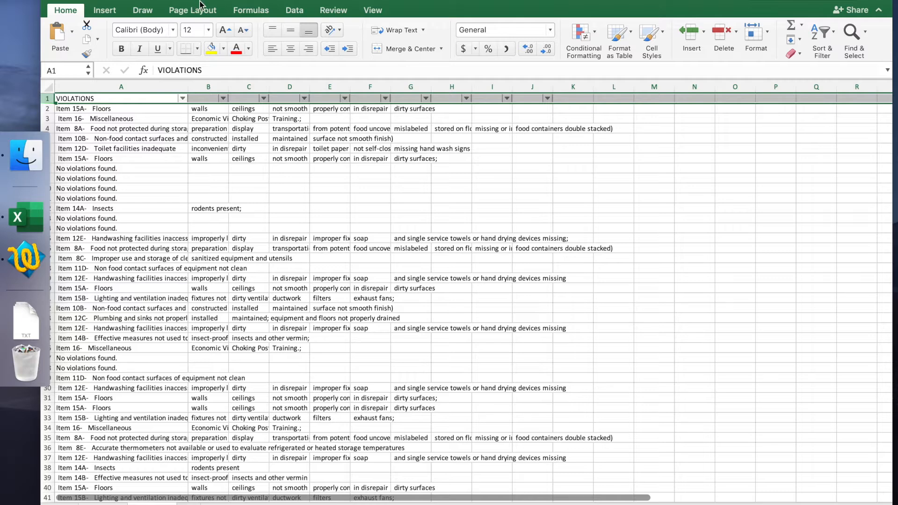
drag(199, 6, 245, 5)
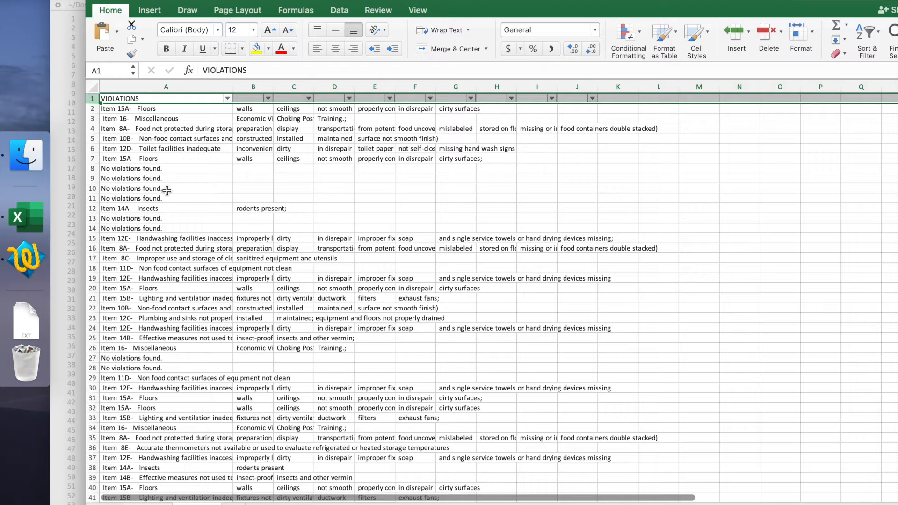
Step: Filter the VIOLATIONS column to exclude the "No violations found." rows
click(156, 84)
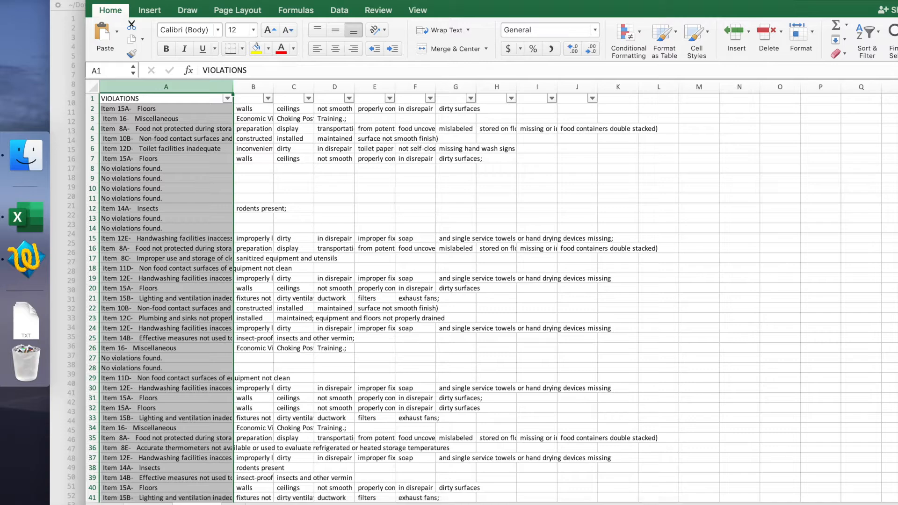
key(ctrl+Page_Up)
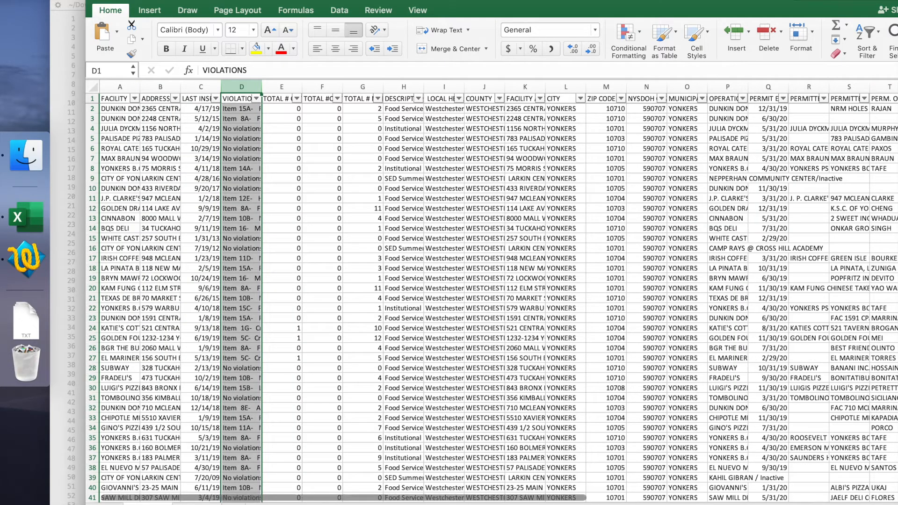
key(ctrl+Page_Down)
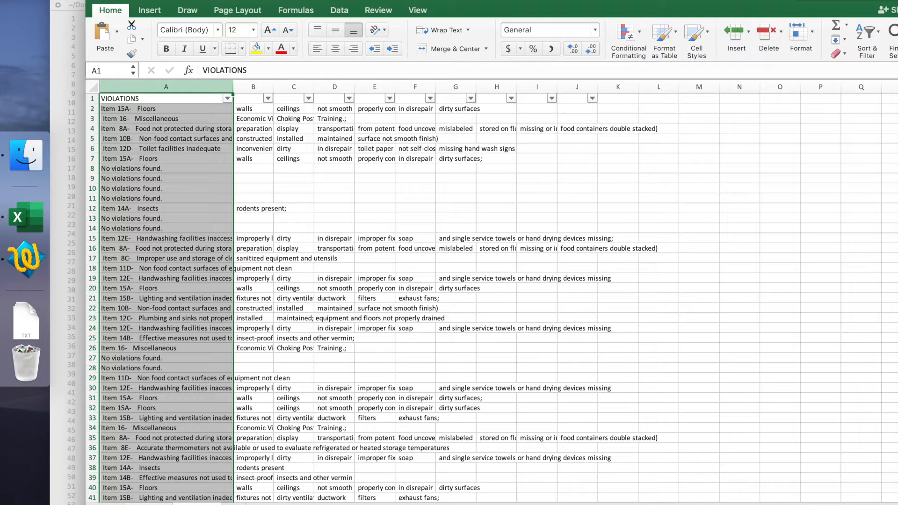
click(228, 99)
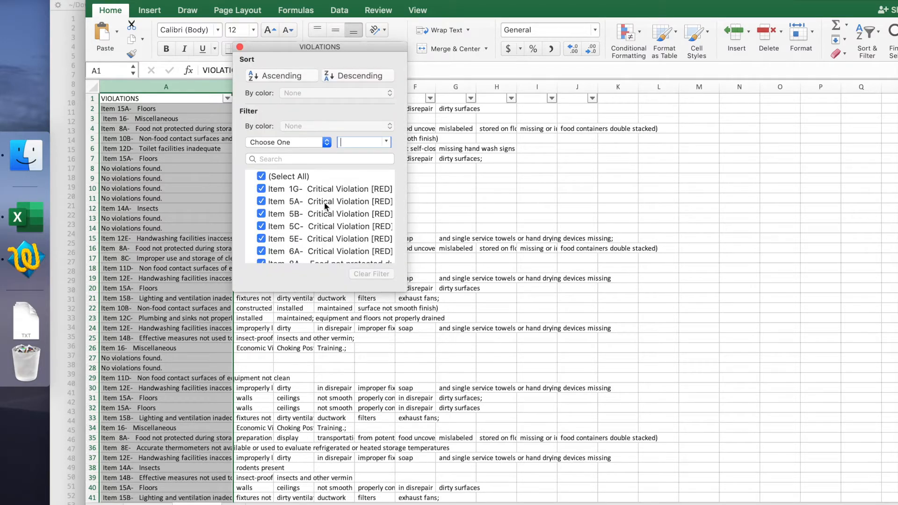
scroll(314, 199, down, 10)
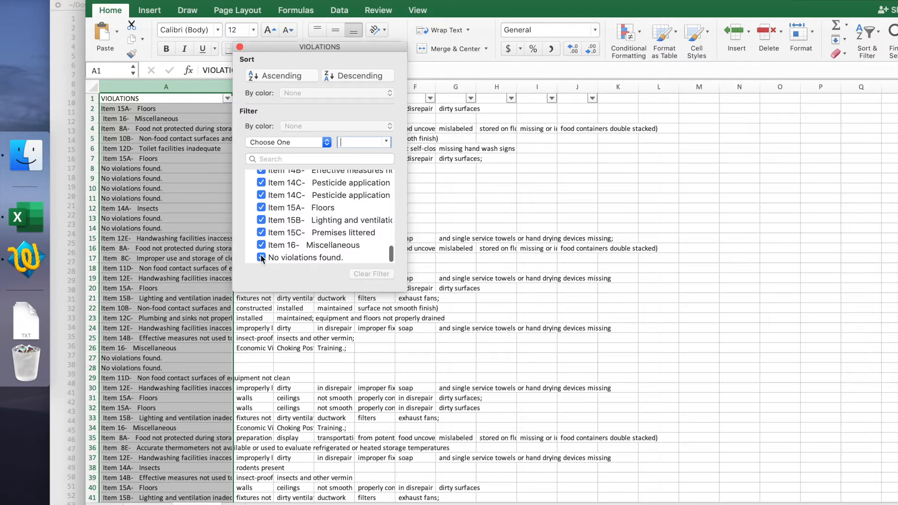
click(261, 257)
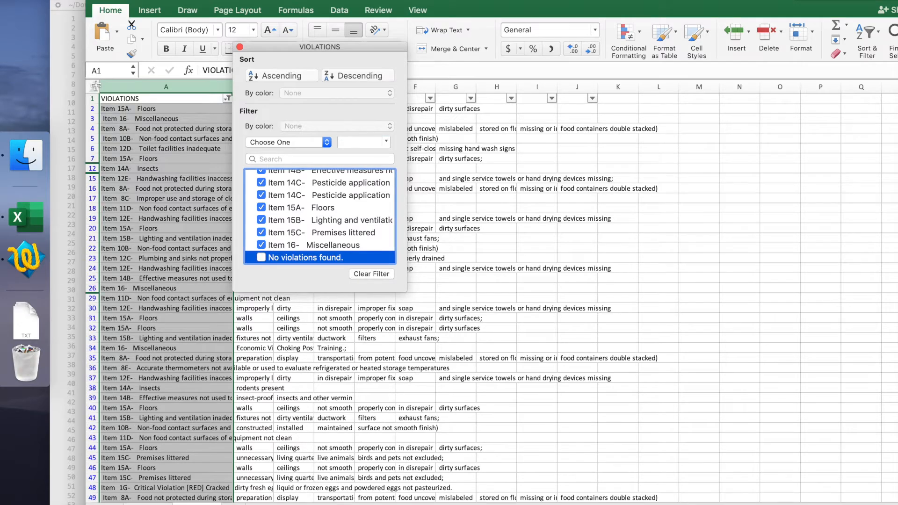
Step: Copy the filtered VIOLATIONS column and paste it at A1 of a blank sheet
click(97, 86)
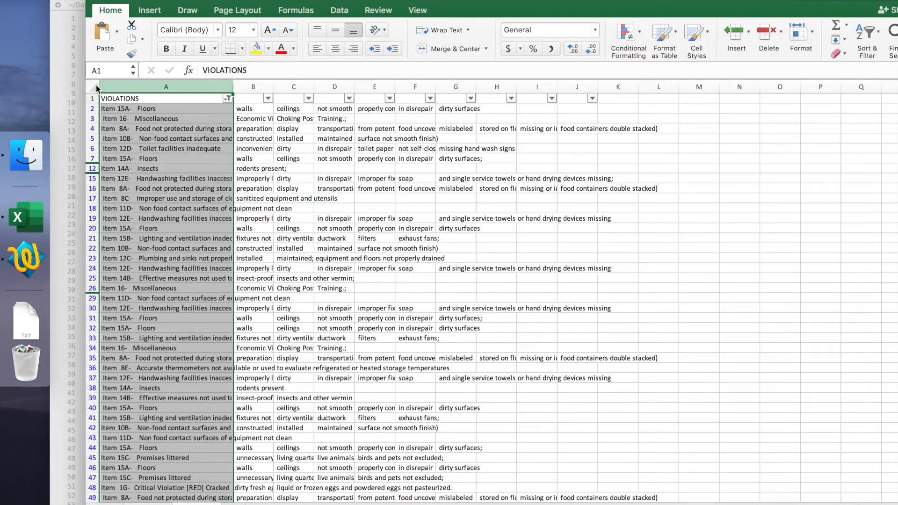
key(super+c)
click(234, 504)
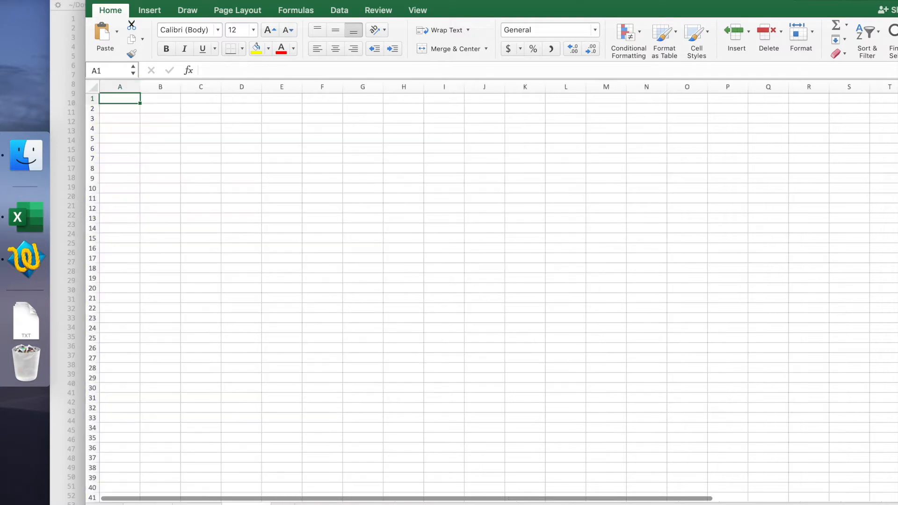
key(super+v)
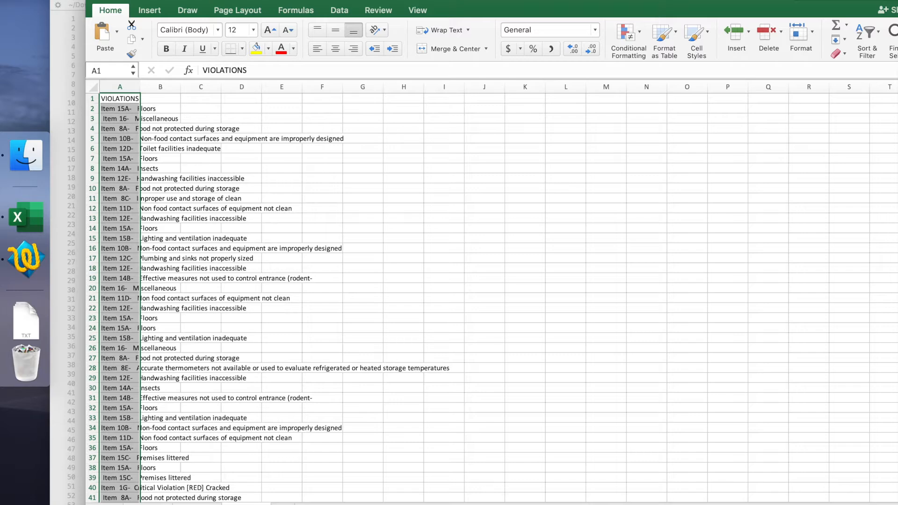
Step: Rename the sheet holding the filtered violations and widen its column A
right_click(248, 503)
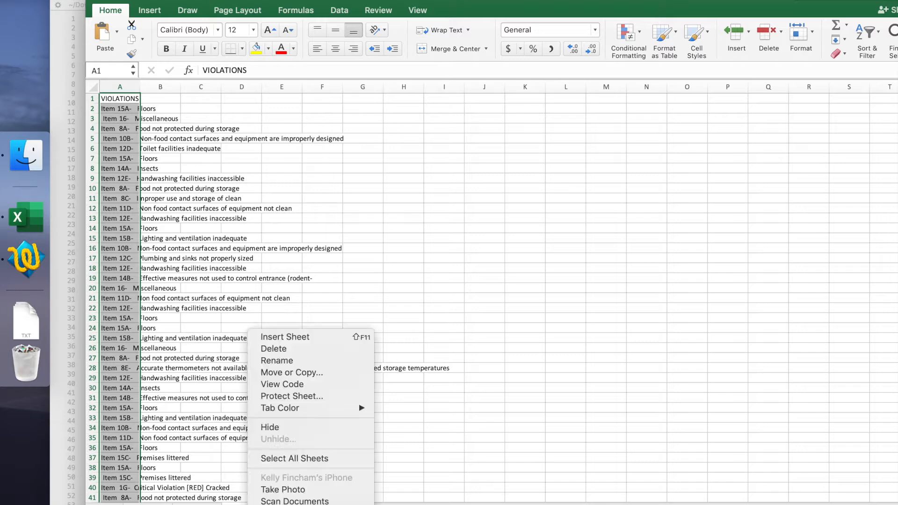
click(313, 363)
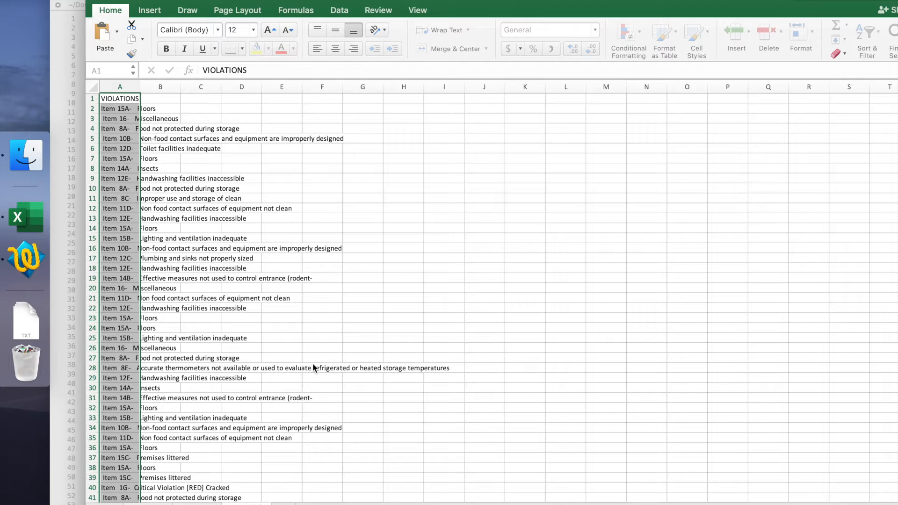
text(tions)
drag(139, 83, 192, 84)
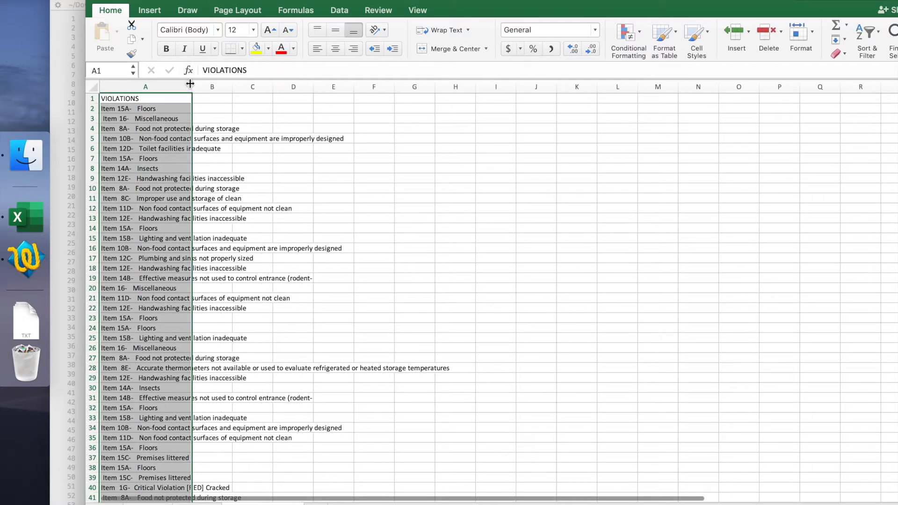
Step: Split column A with Text to Columns as delimited data, using comma and the custom delimiter "-", to separate item codes from descriptions
click(127, 110)
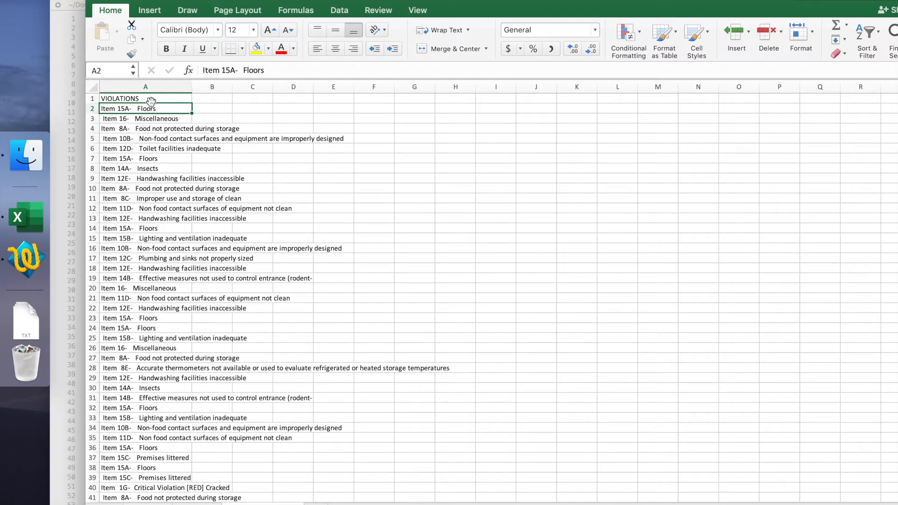
scroll(171, 436, down, 5)
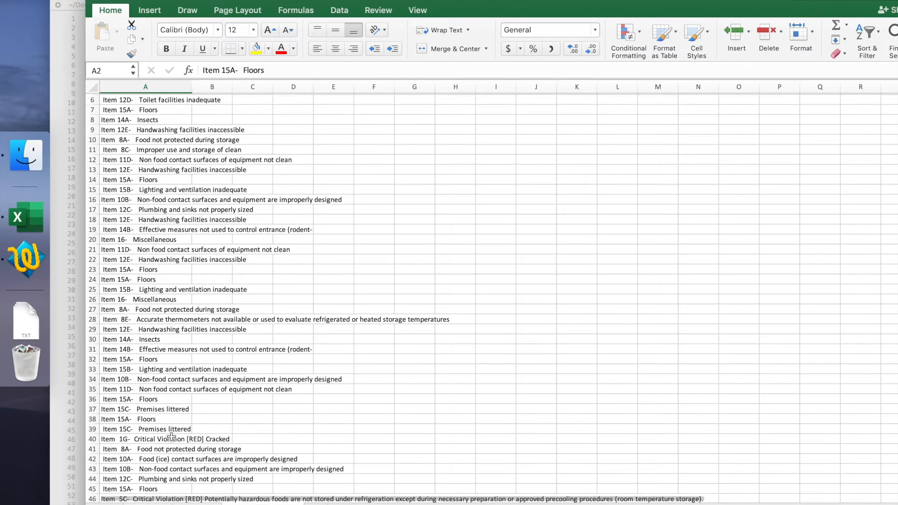
scroll(168, 435, up, 5)
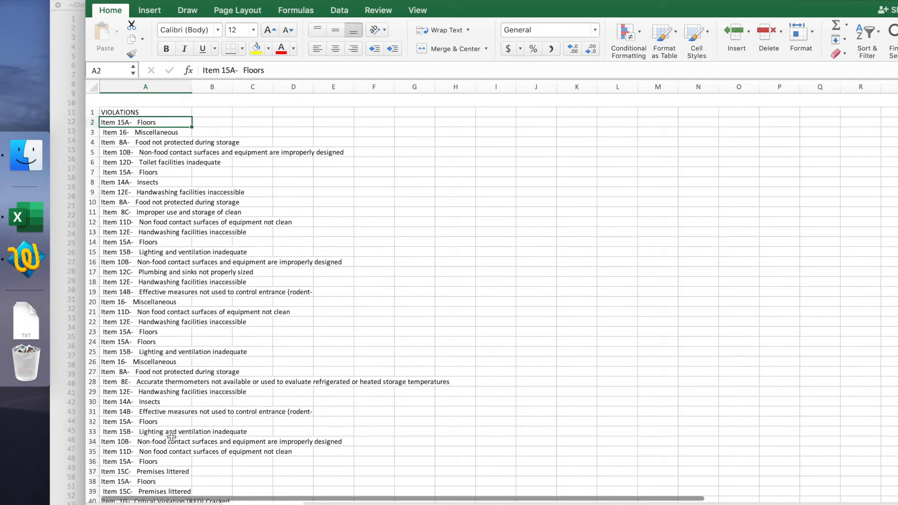
click(151, 88)
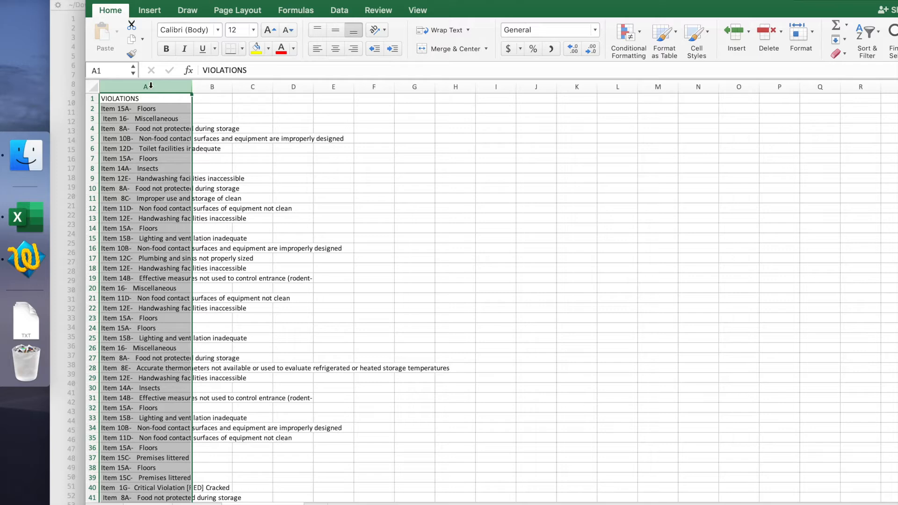
click(335, 12)
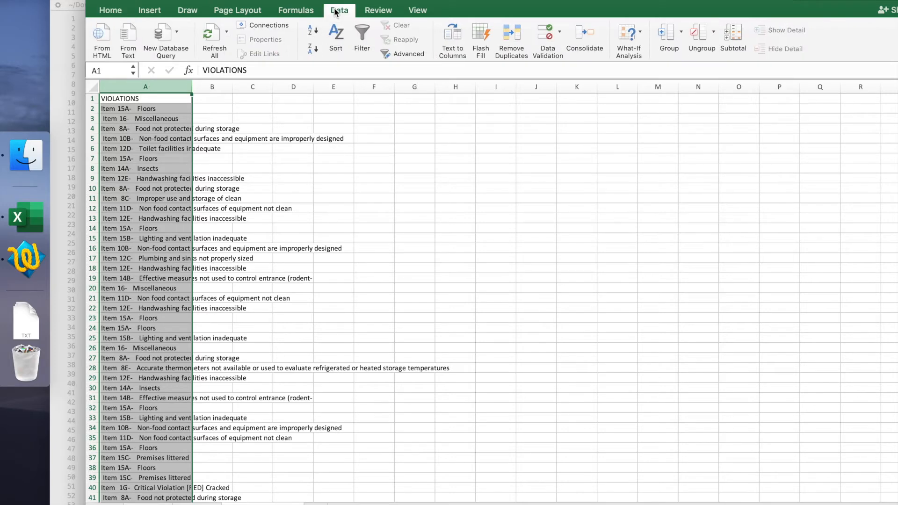
click(456, 35)
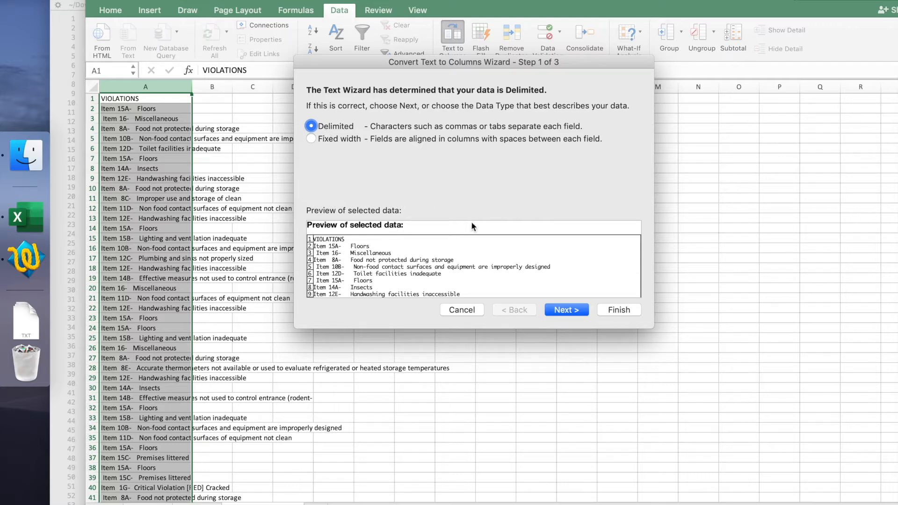
click(555, 310)
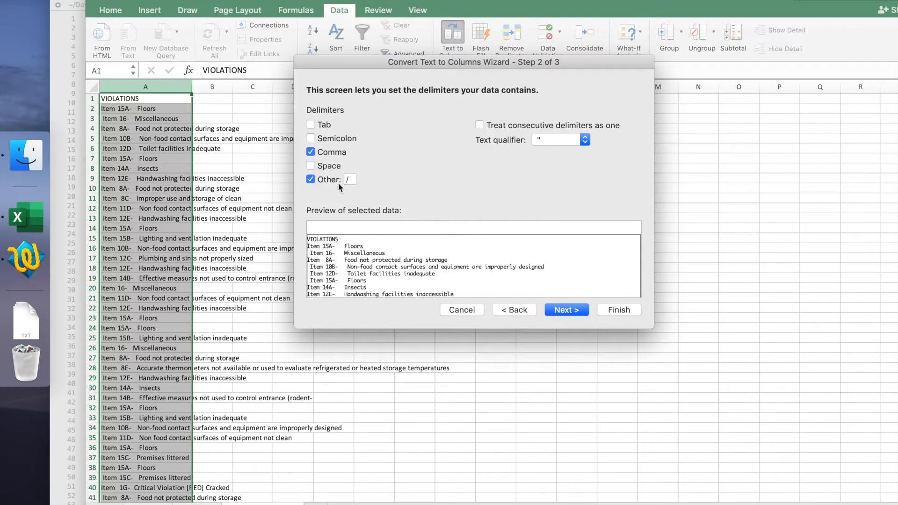
click(350, 180)
text(-)
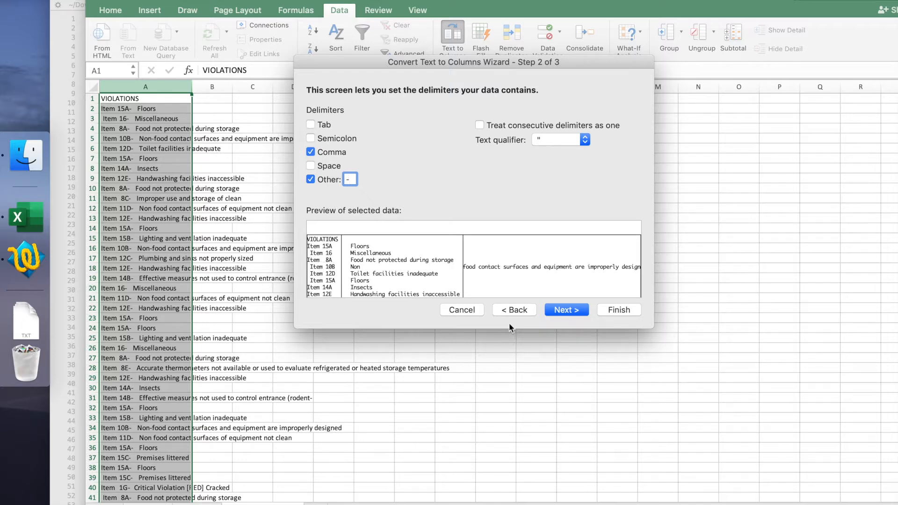
click(564, 312)
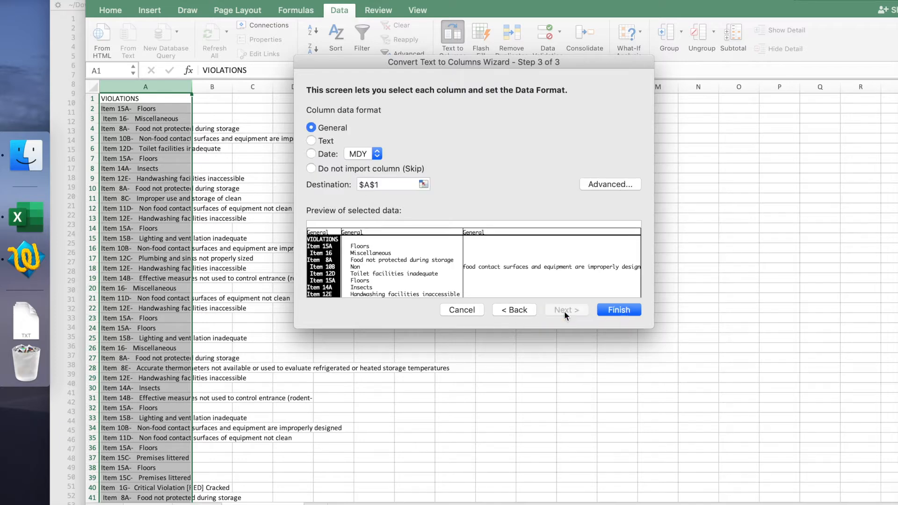
click(615, 311)
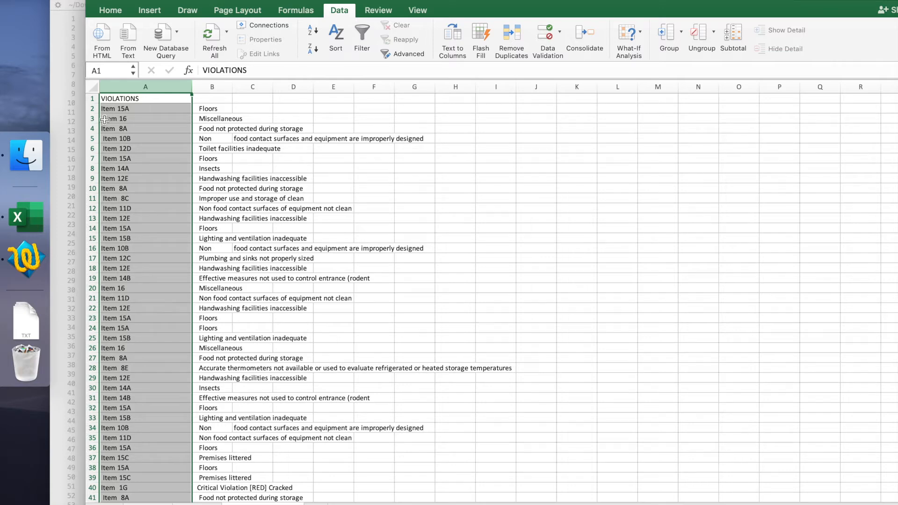
Step: Remove the leading space before "Item 16" in cell A3
click(109, 112)
click(110, 117)
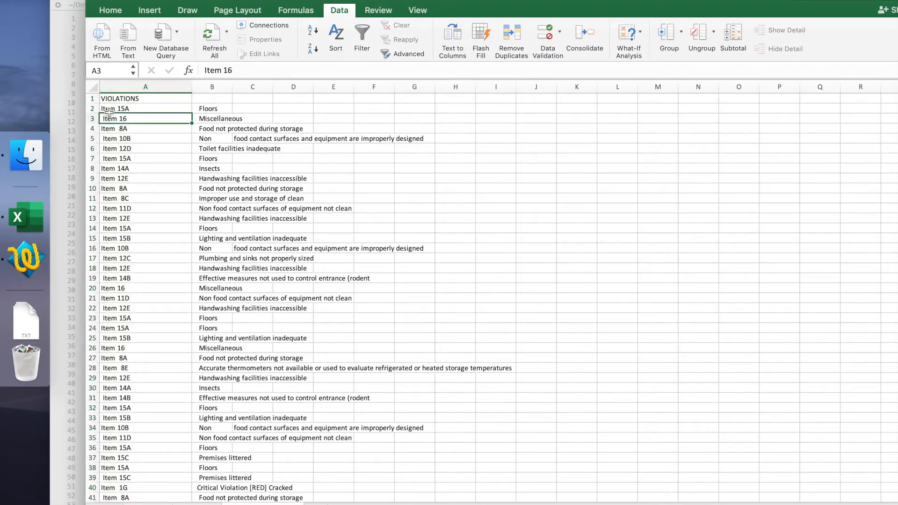
click(206, 71)
key(BackSpace)
key(Return)
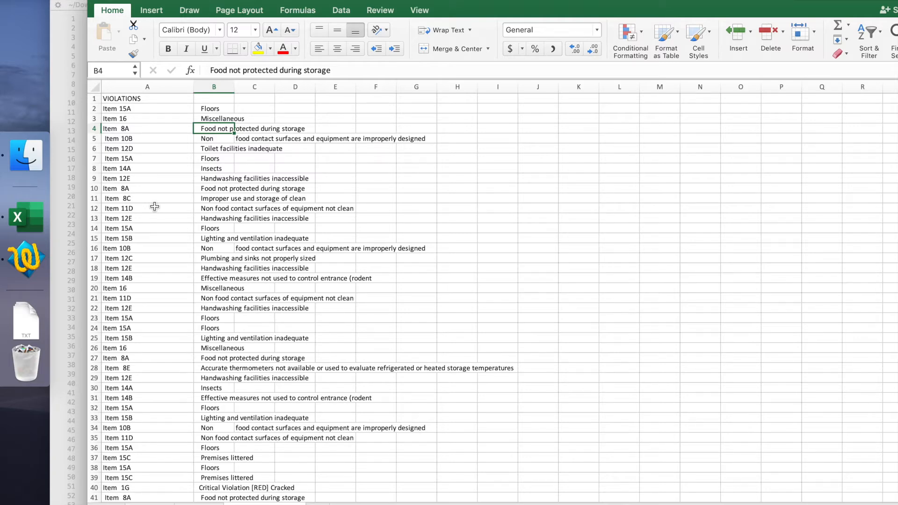
Step: Delete the leading space before "Item 10B" in cell A5
click(131, 130)
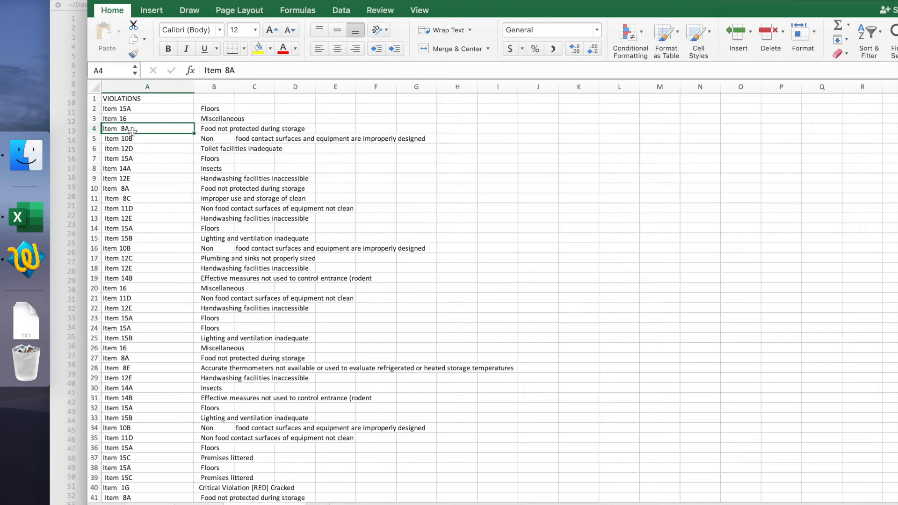
key(Down)
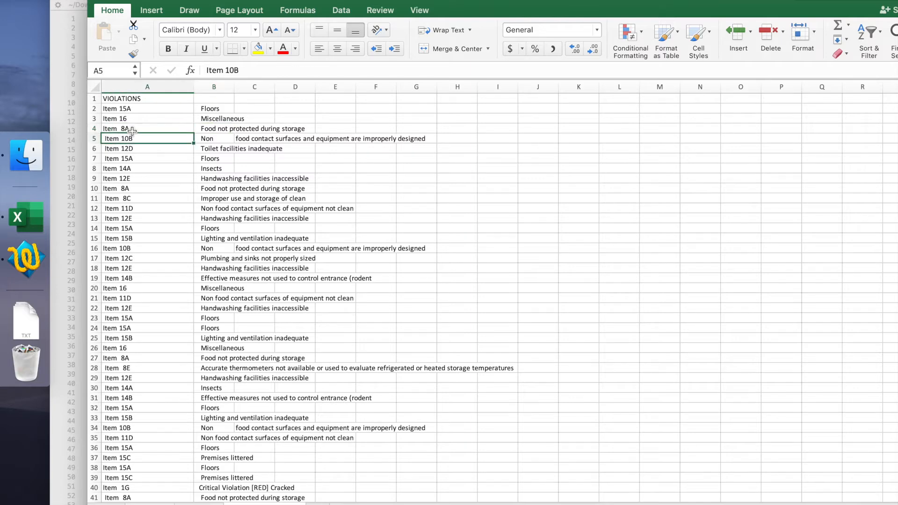
click(206, 71)
key(BackSpace)
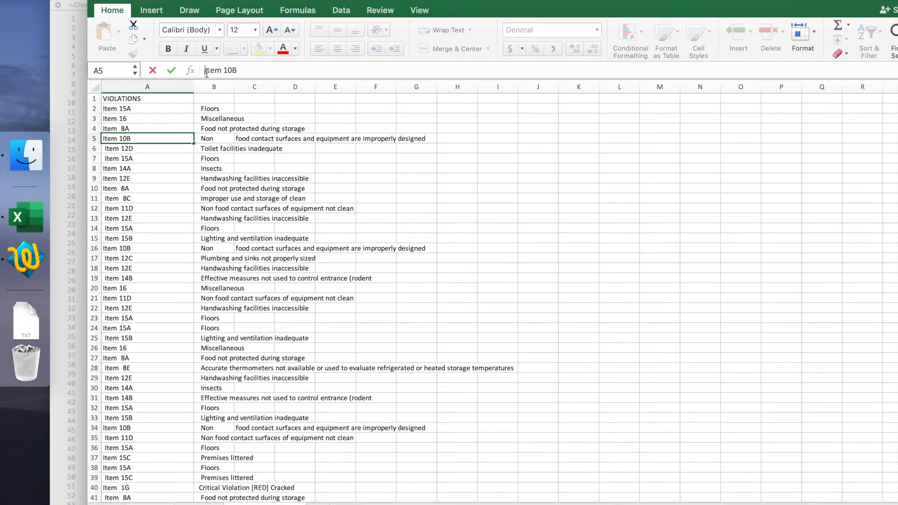
key(Return)
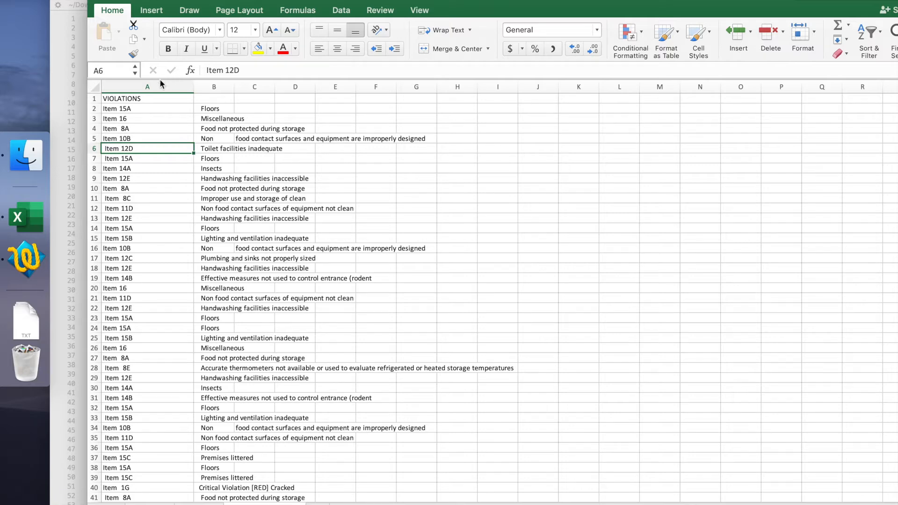
Step: Insert a blank column B between the item codes and the violation descriptions
click(157, 95)
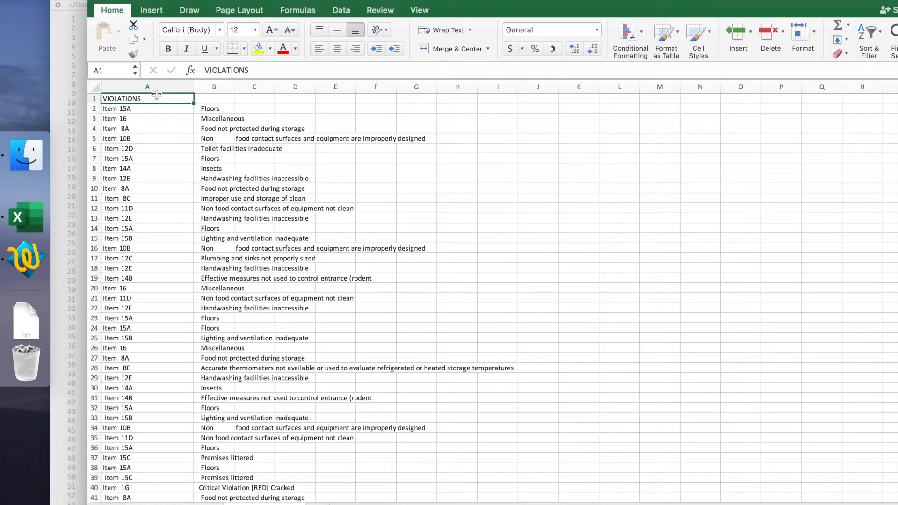
click(204, 83)
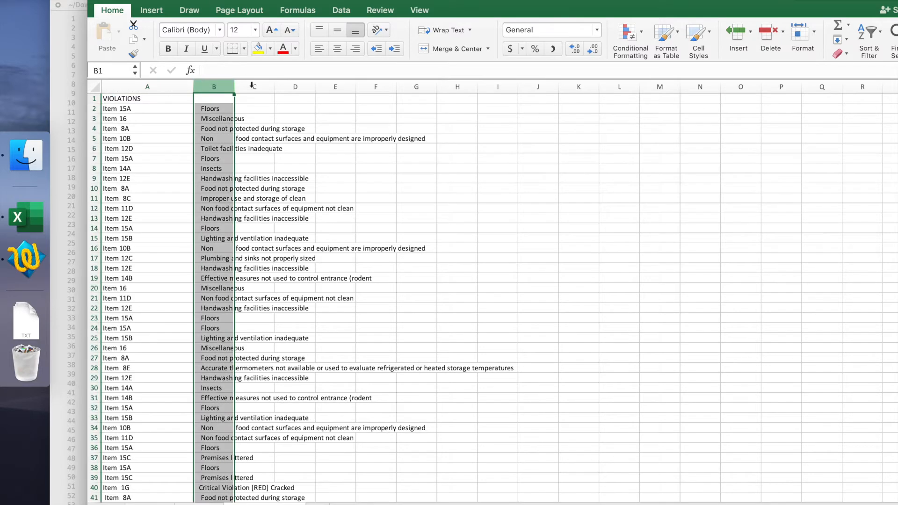
click(750, 31)
click(751, 88)
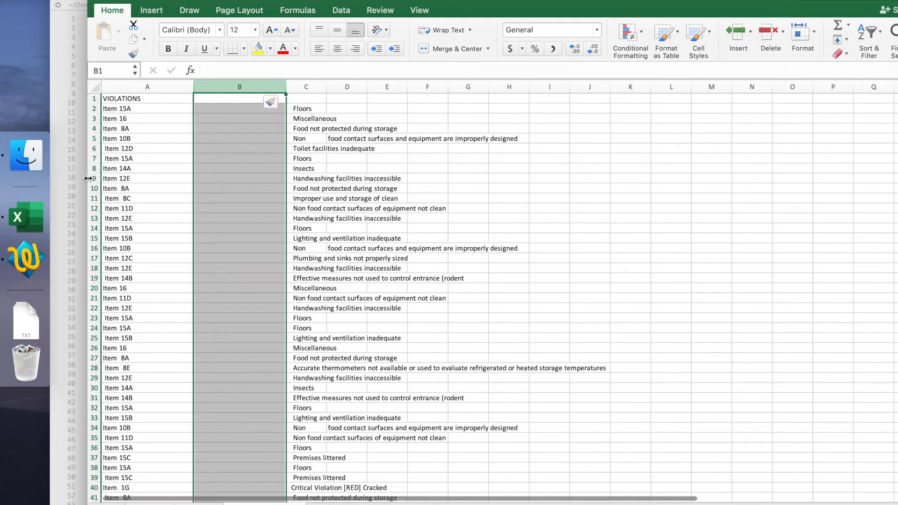
Step: Enter the header "New Violations" in cell B1 of the blank column
click(152, 106)
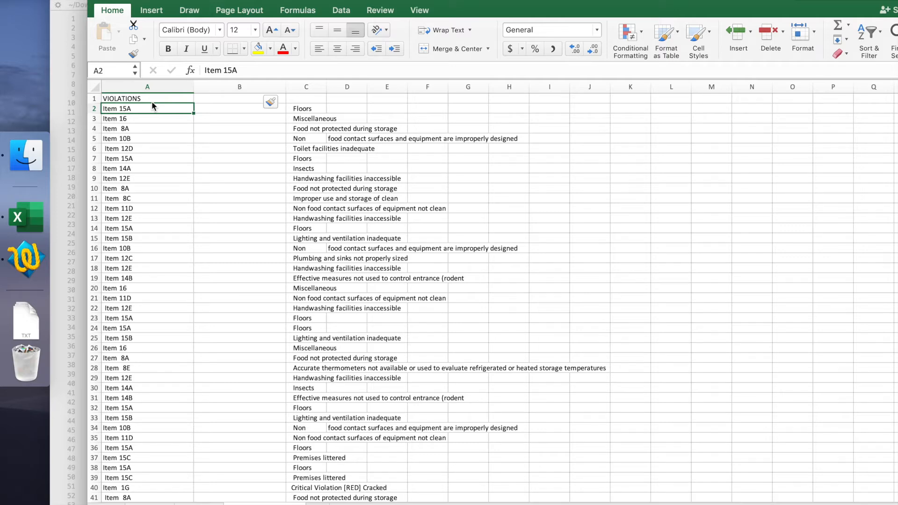
click(214, 100)
text(B)
key(BackSpace)
text(New V)
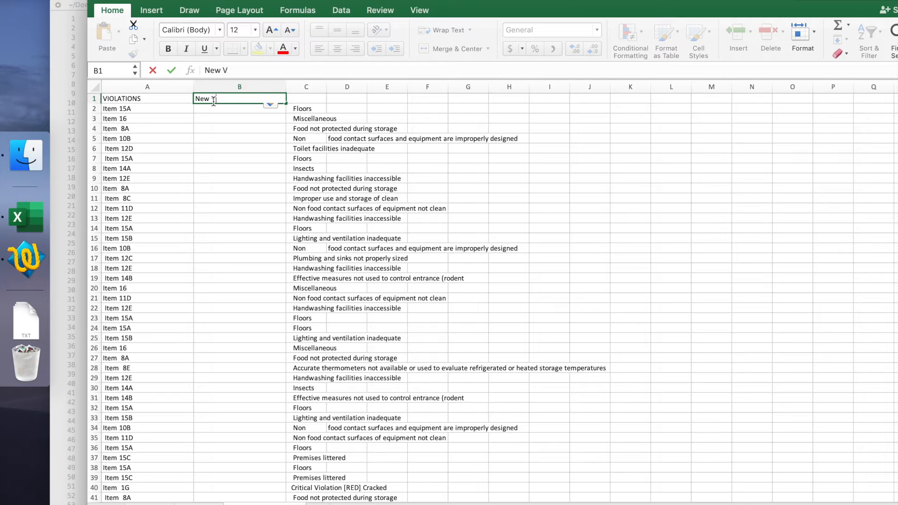
text(iolations)
key(Return)
key(Return)
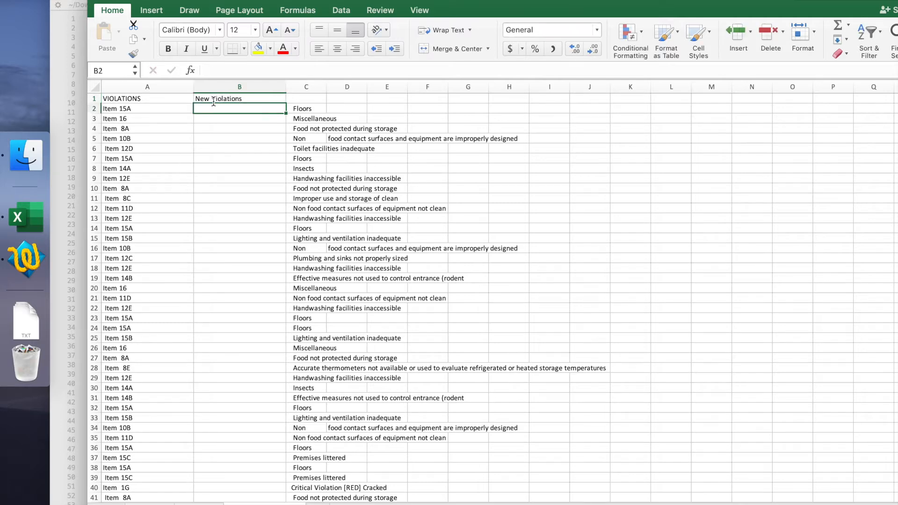
Step: Enter =TRIM(A2) in cell B2 and fill the formula down column B to row 733
key(Up)
key(Up)
key(Down)
text(=)
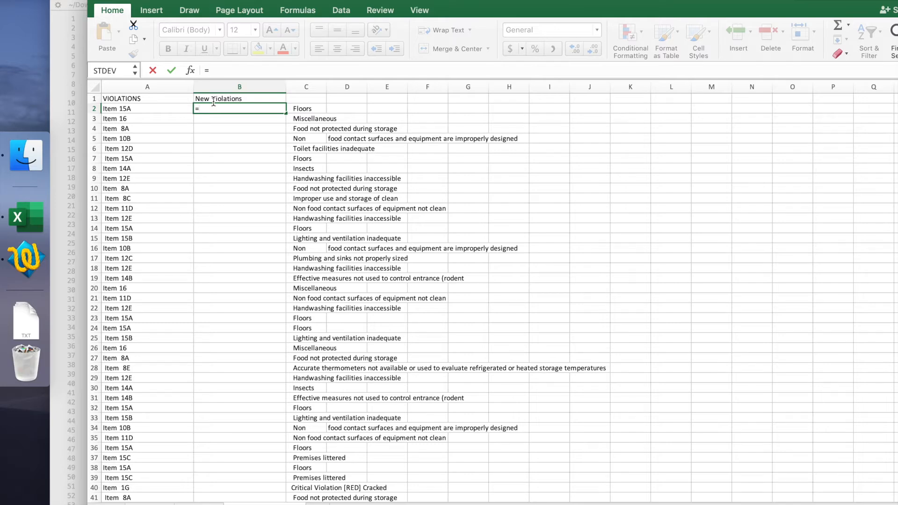
text(TR)
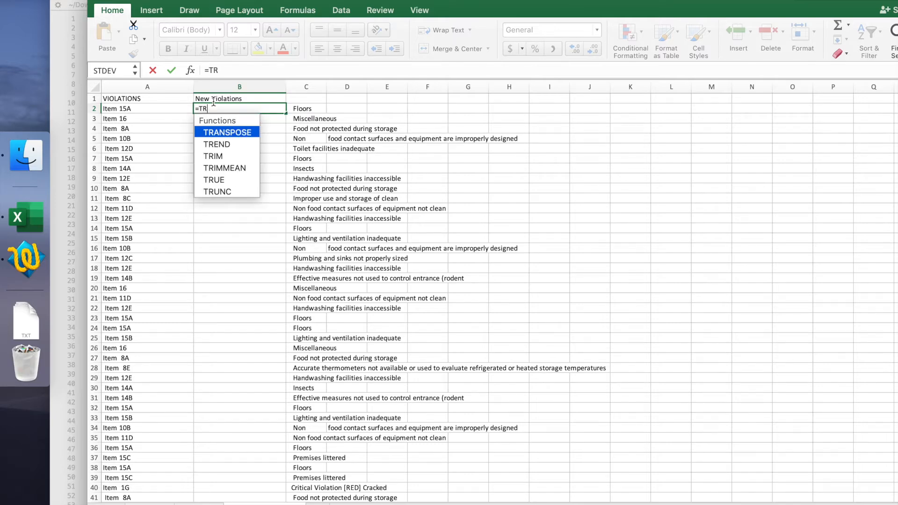
text(IM)
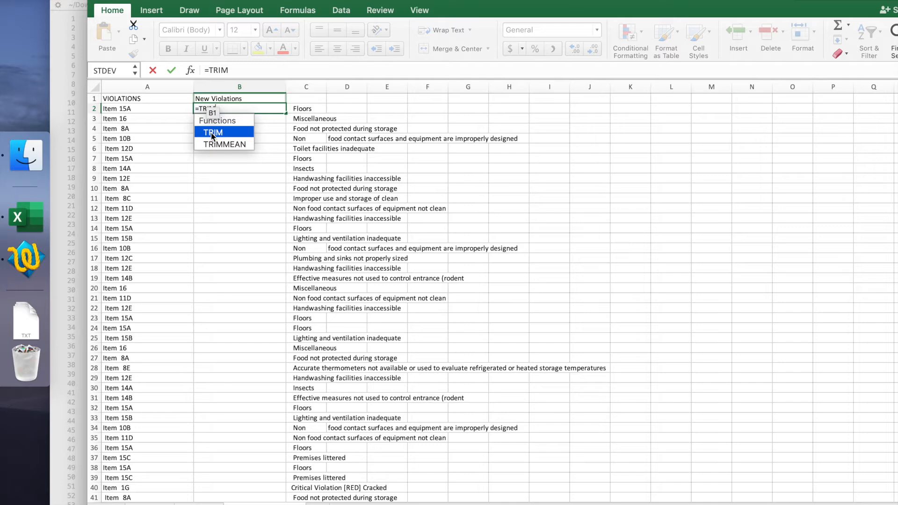
double_click(211, 133)
click(212, 133)
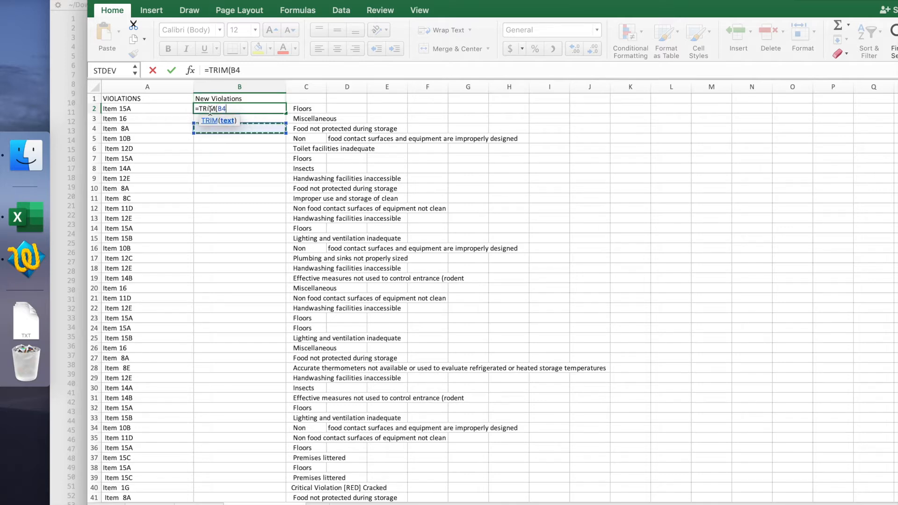
click(154, 111)
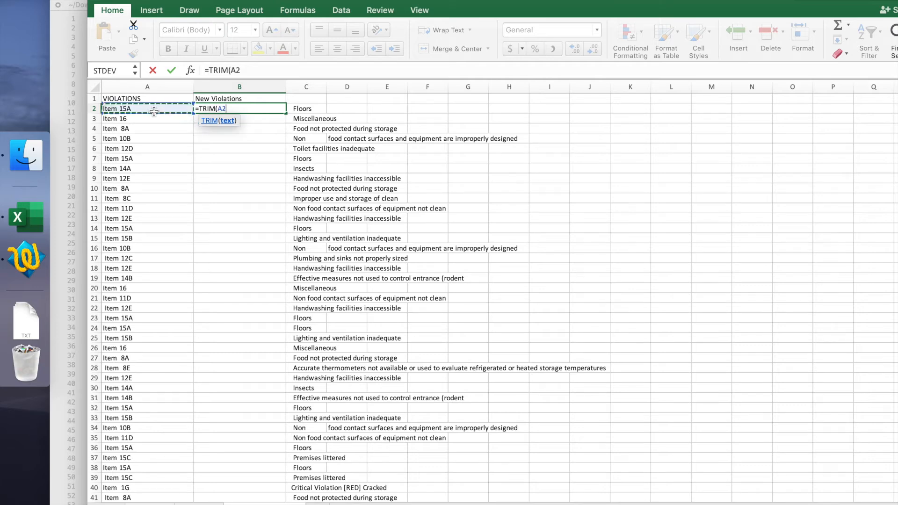
text())
key(Return)
click(239, 113)
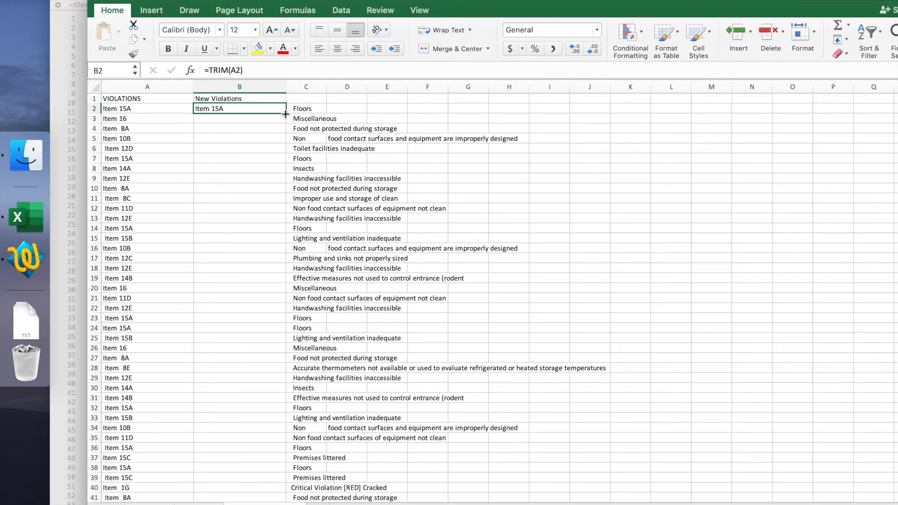
drag(285, 113, 280, 417)
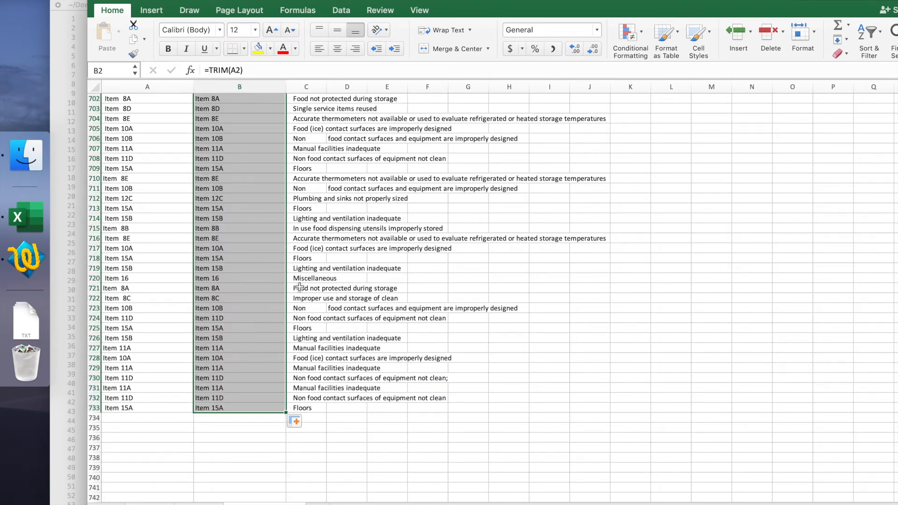
Step: Look through the trimmed item codes in column B for gaps or leftover spaces, from the last rows back to the top
scroll(299, 286, up, 20)
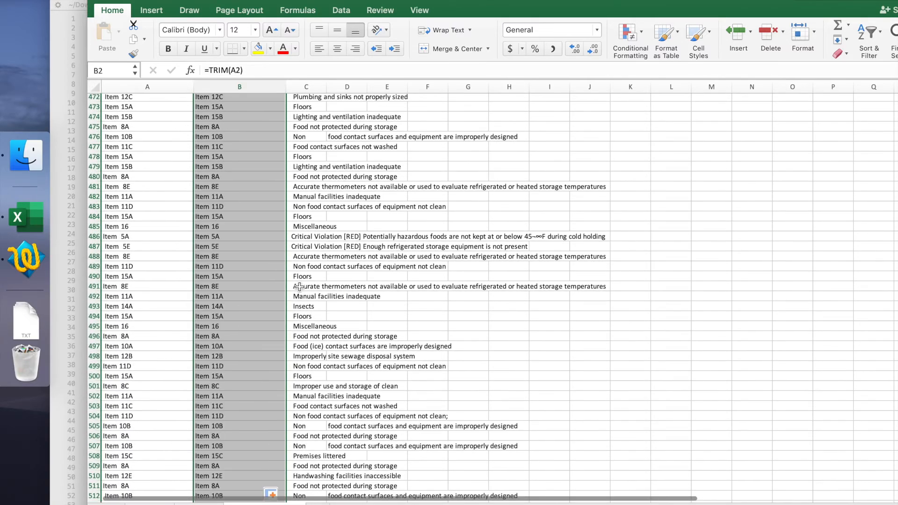
scroll(278, 232, down, 4)
scroll(278, 233, down, 2)
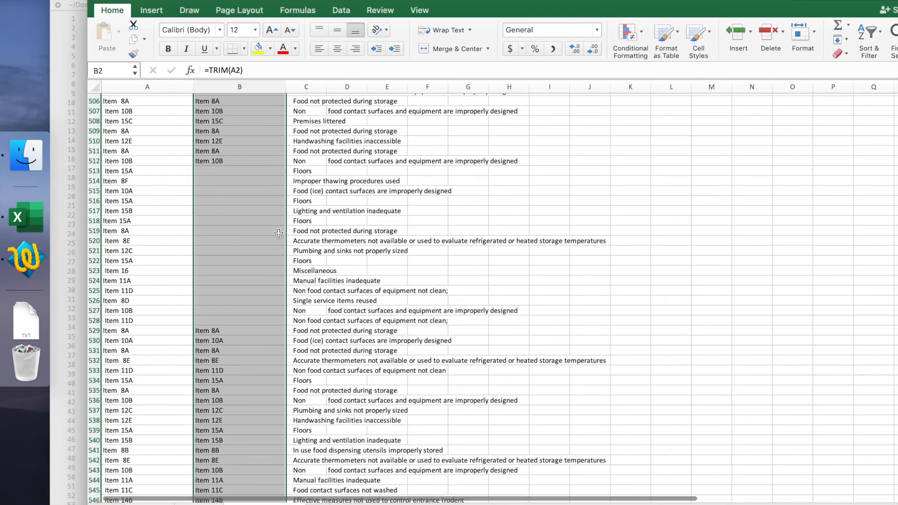
scroll(252, 246, down, 1)
scroll(252, 246, down, 20)
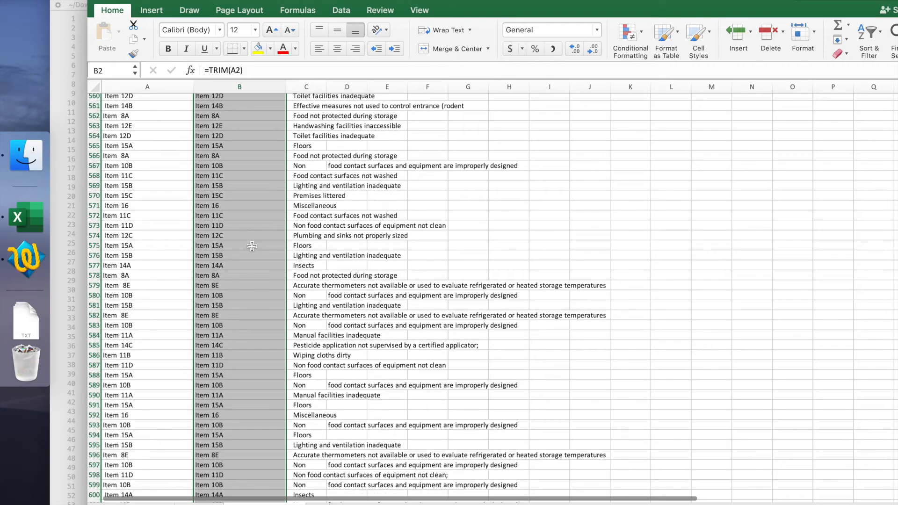
scroll(252, 246, down, 20)
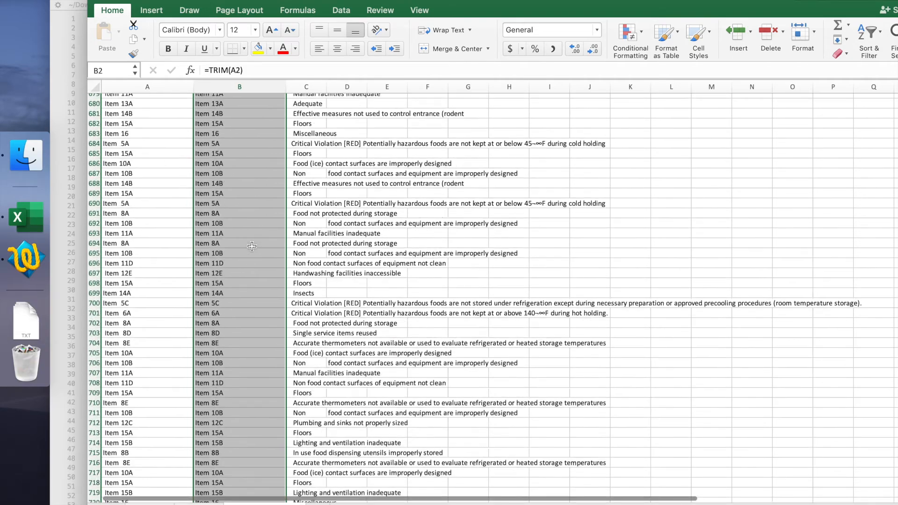
scroll(251, 246, up, 20)
scroll(251, 246, up, 20)
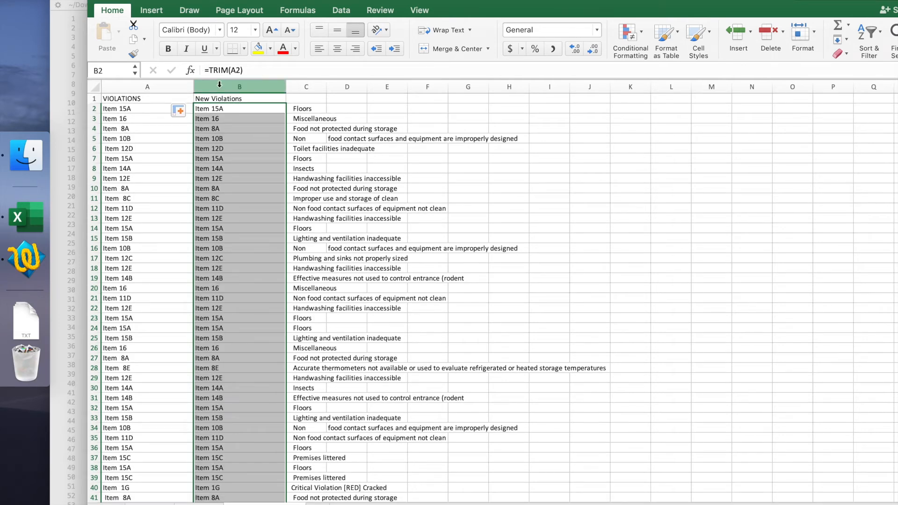
Step: Create a PivotTable from column B on a new worksheet, using New Violations as both the rows and the counted values
click(219, 84)
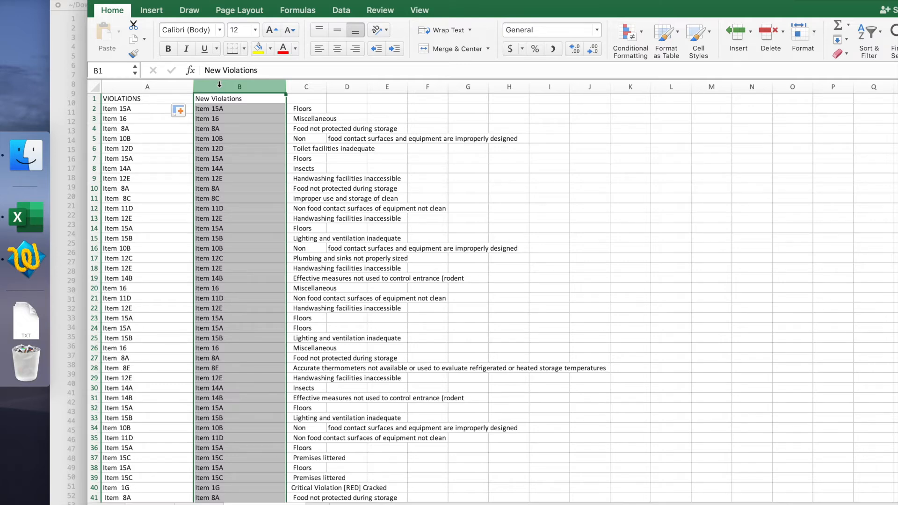
click(157, 13)
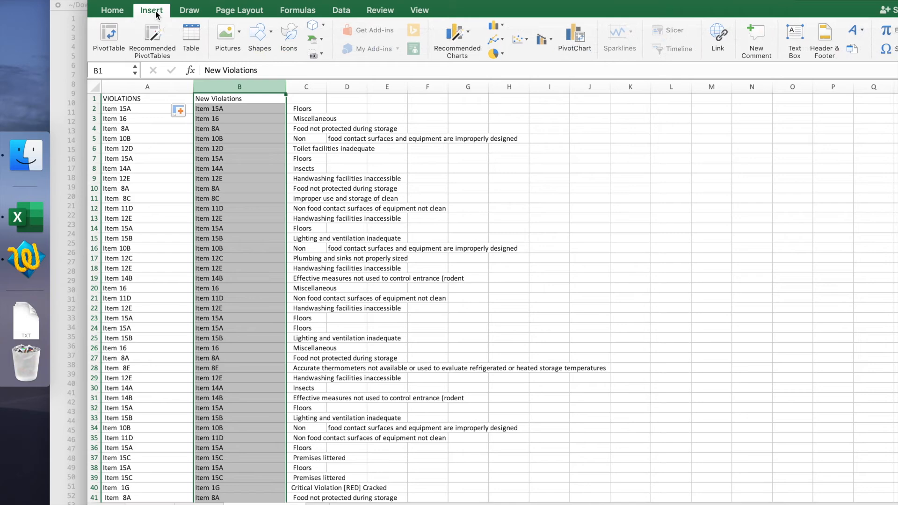
click(109, 35)
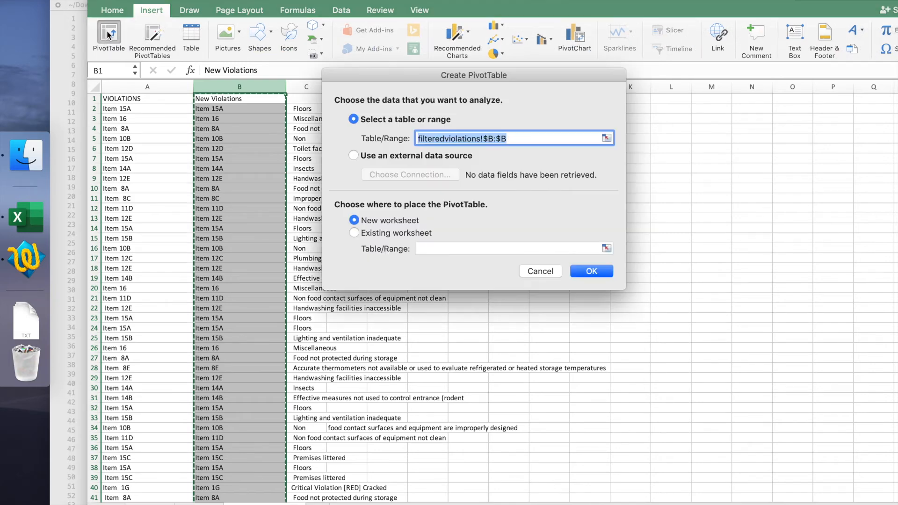
click(585, 271)
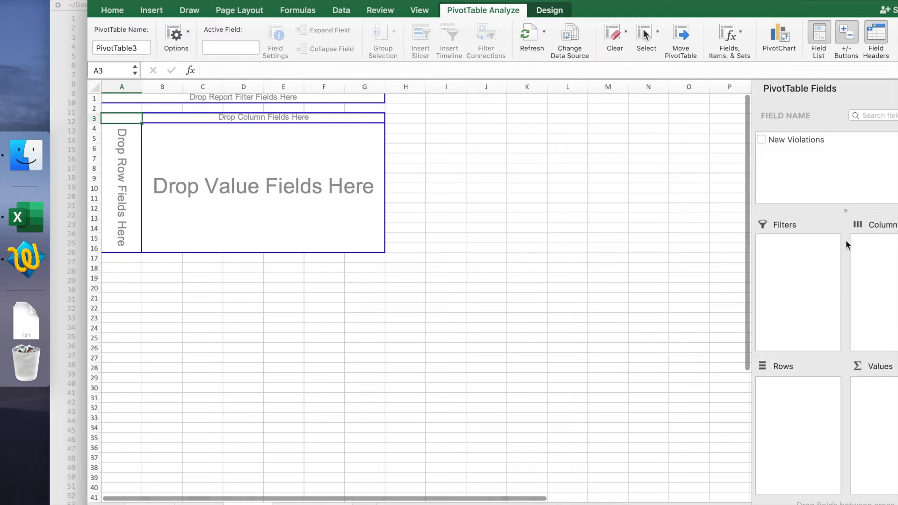
click(762, 139)
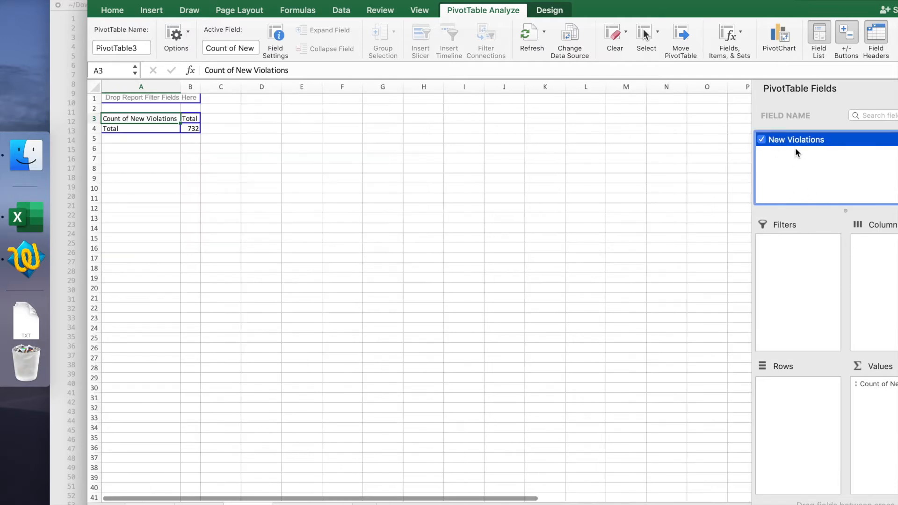
drag(798, 139, 801, 390)
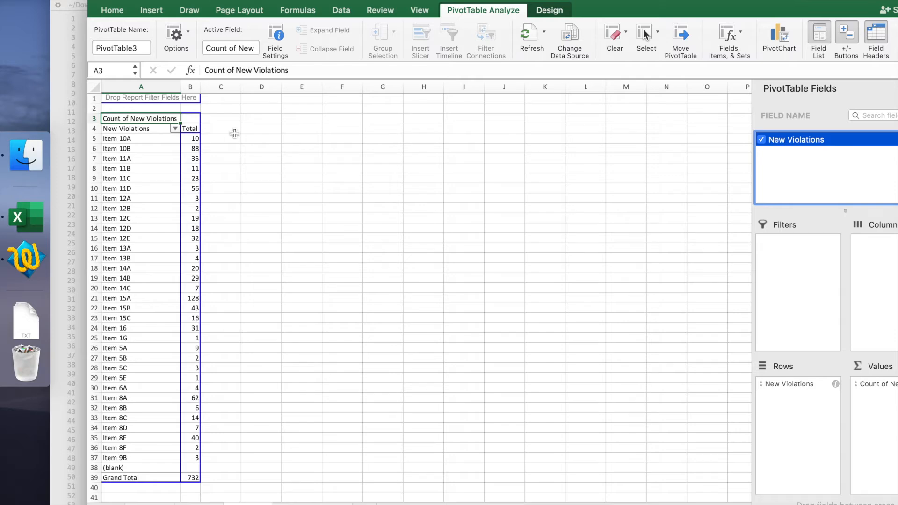
Step: Sort the PivotTable's item codes in descending order by Count of New Violations
click(175, 129)
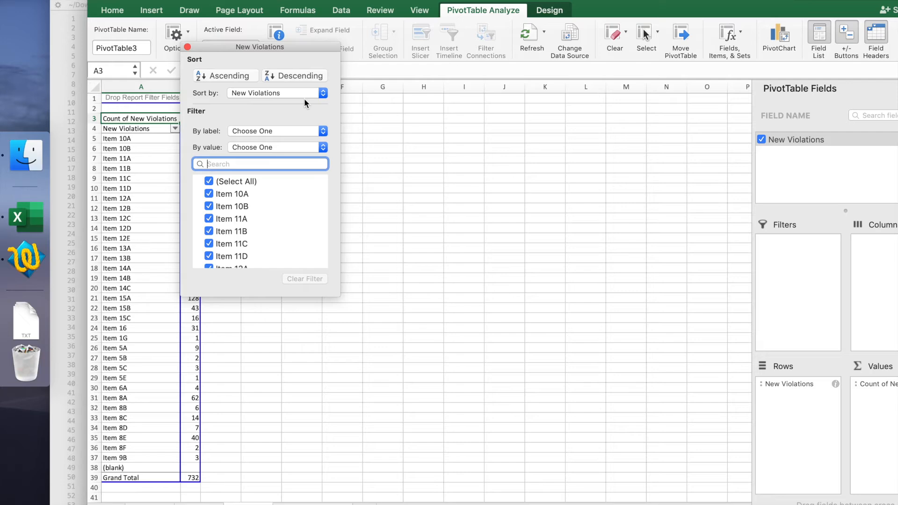
click(291, 76)
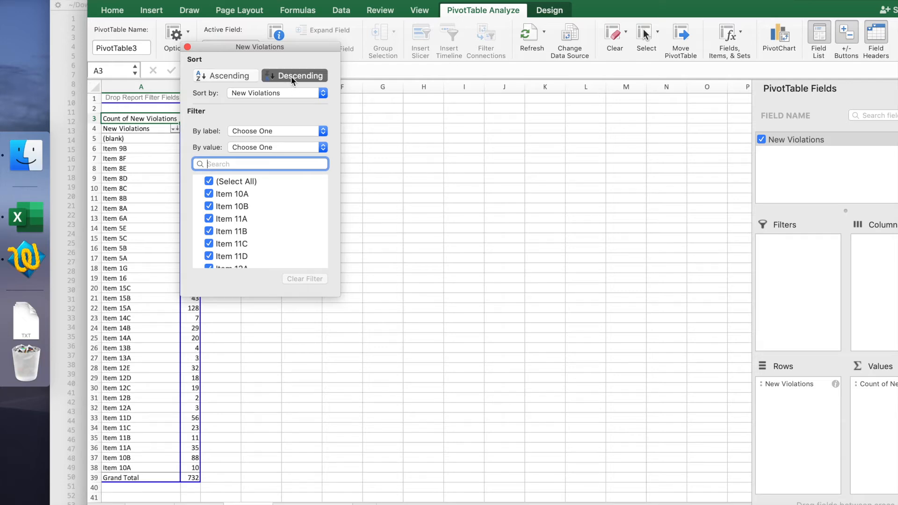
click(324, 93)
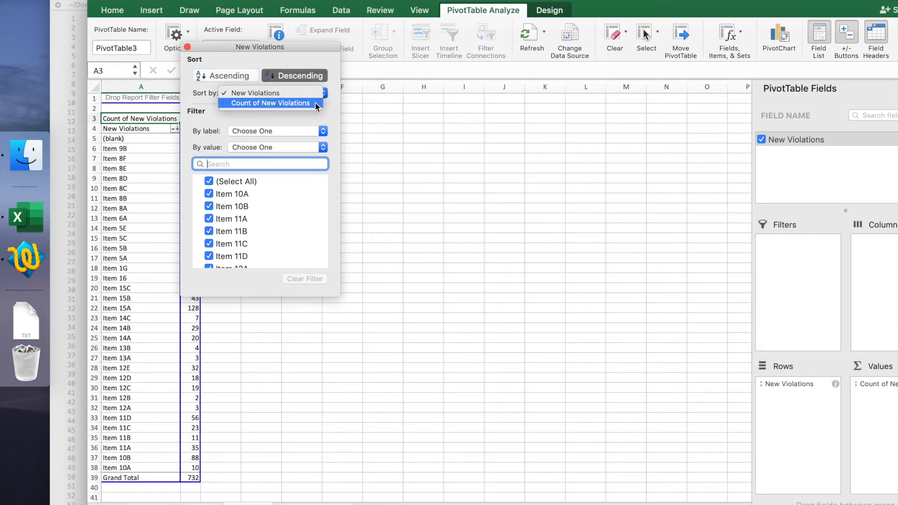
click(315, 103)
drag(246, 46, 484, 29)
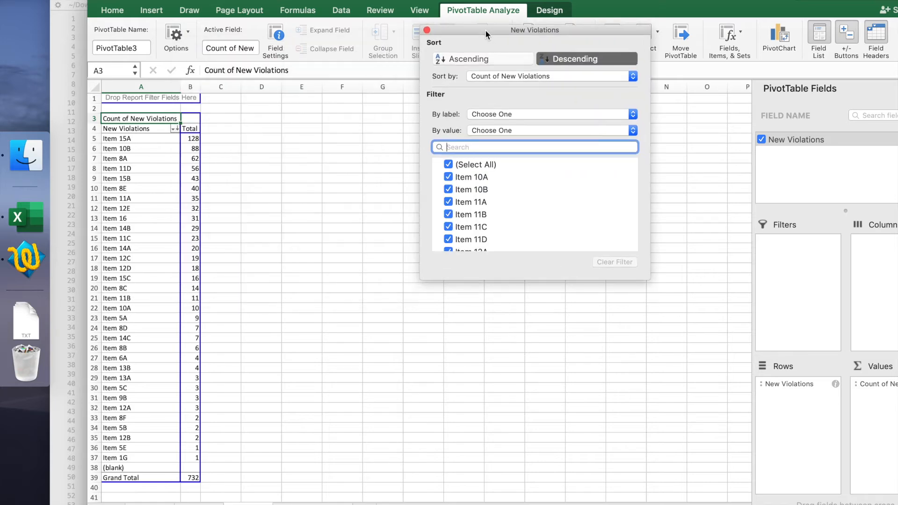
key(Escape)
Step: Review the most frequent item codes at the start of the sorted PivotTable
click(150, 139)
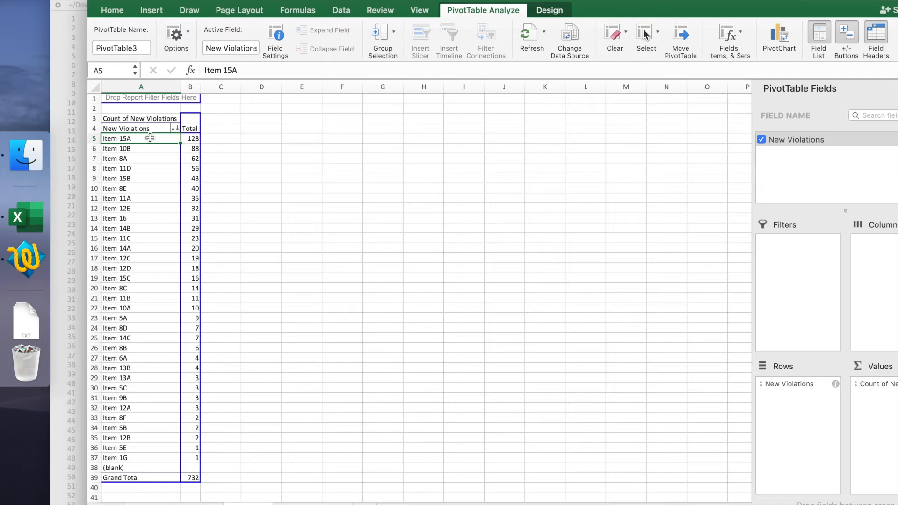
key(Up)
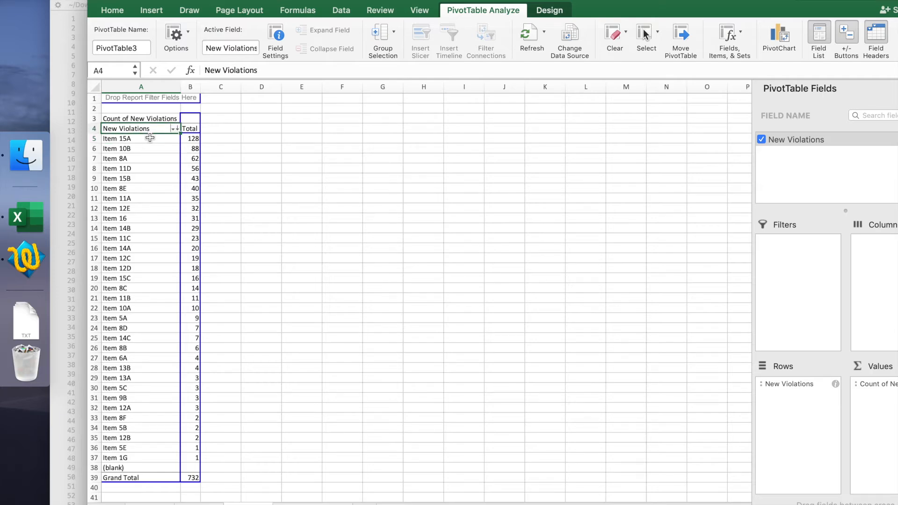
key(Down)
key(Down)
key(Down)
key(Down)
key(Down)
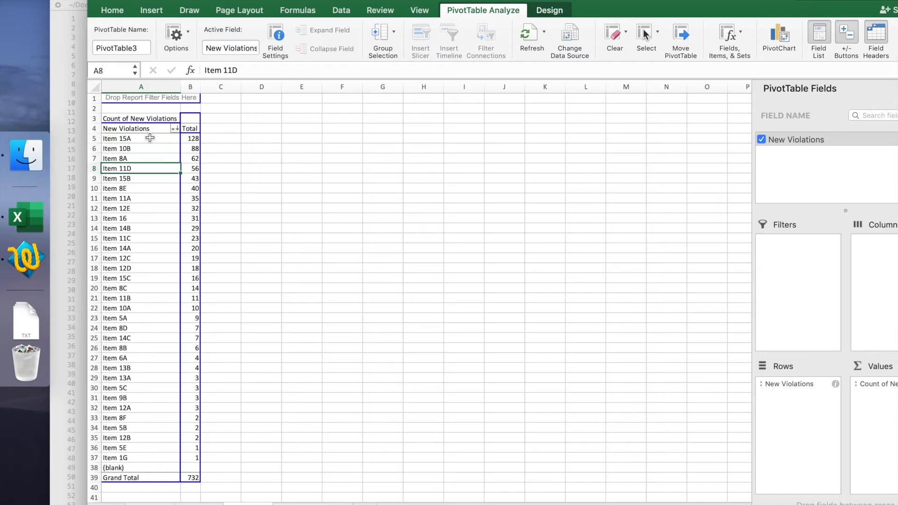
key(Down)
key(Down)
key(Down)
key(Down)
key(Down)
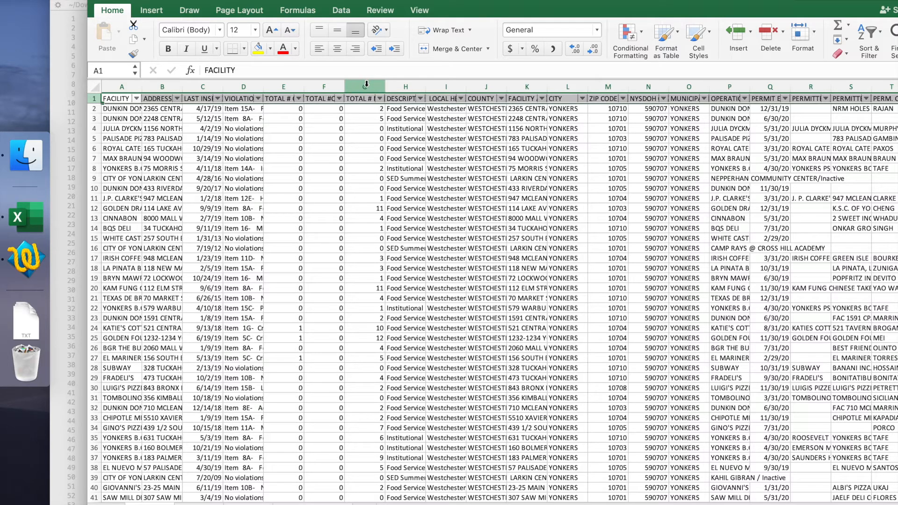
Step: Widen the inspection sheet's TOTAL # NONCRITICAL VIOLATIONS column to about 38 and copy the column into column A of the blank worksheet
drag(385, 84, 488, 94)
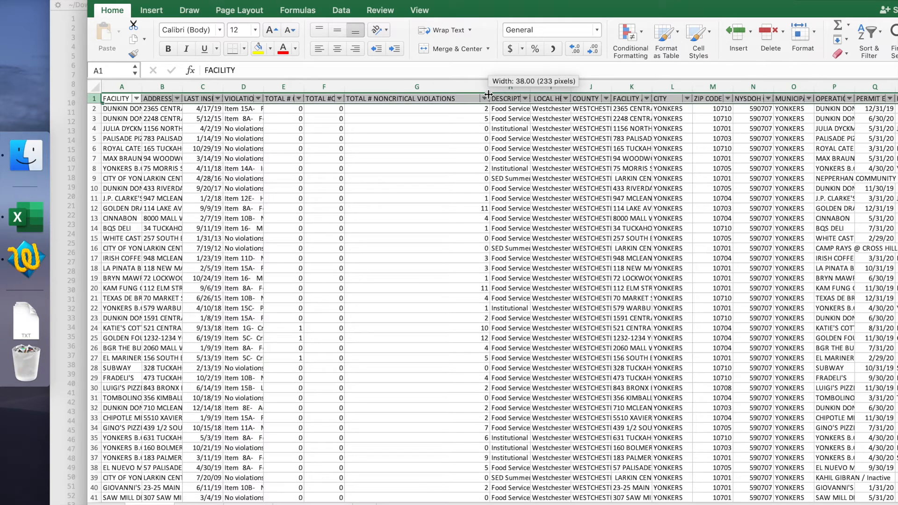
drag(488, 94, 488, 95)
click(429, 85)
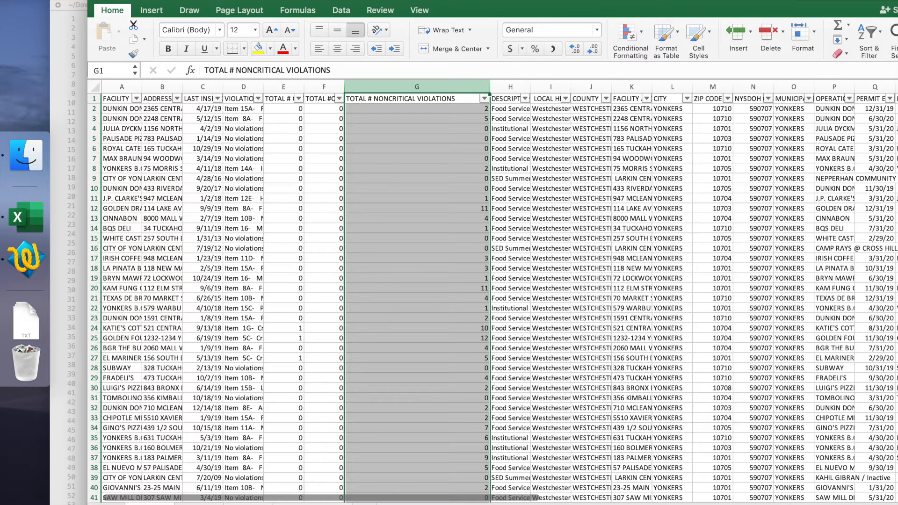
key(super+c)
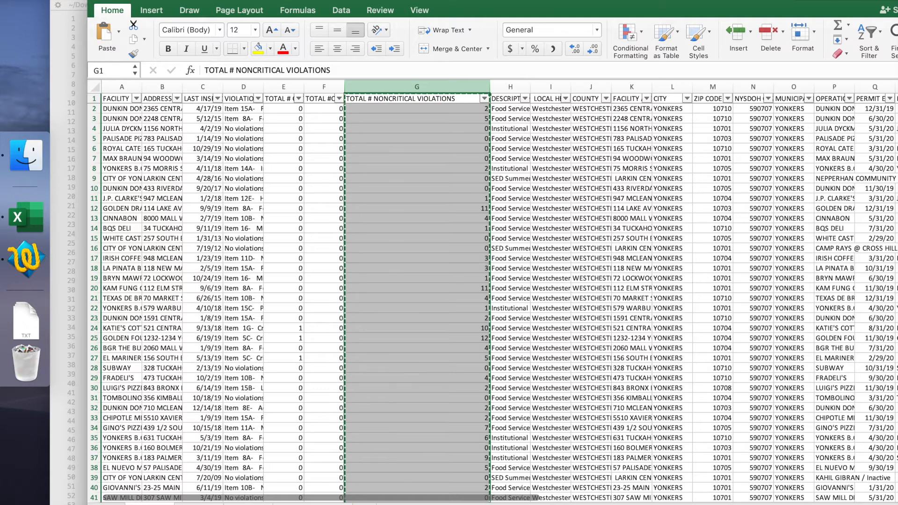
click(199, 504)
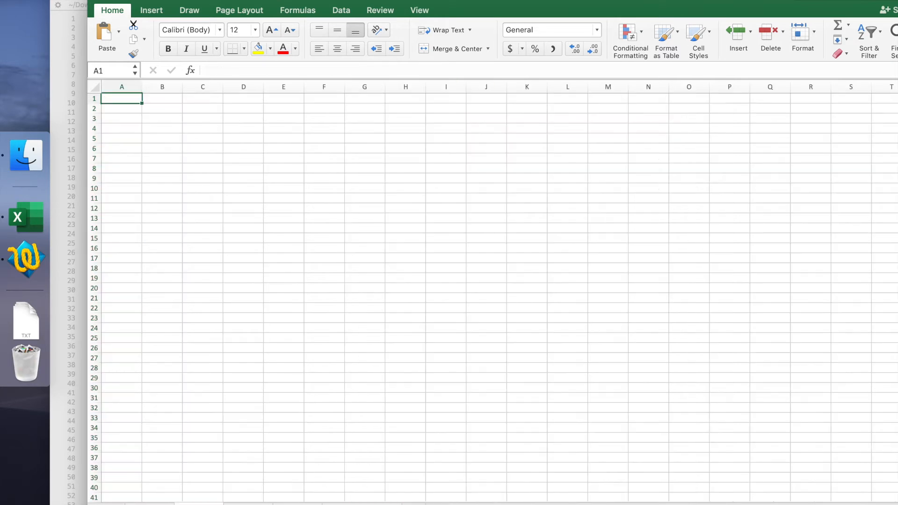
key(super+v)
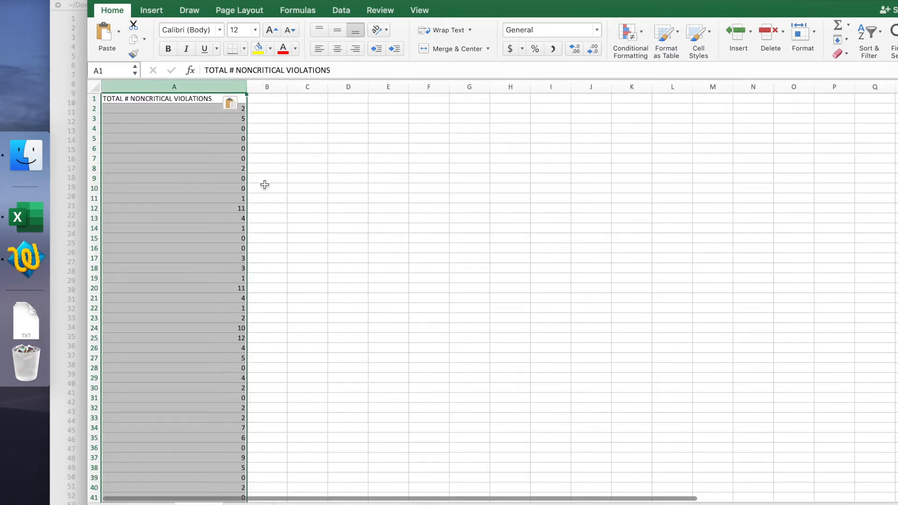
Step: Widen column B and enter the labels Average, SD and Median in cells C1 to C3
click(276, 98)
drag(287, 88, 360, 88)
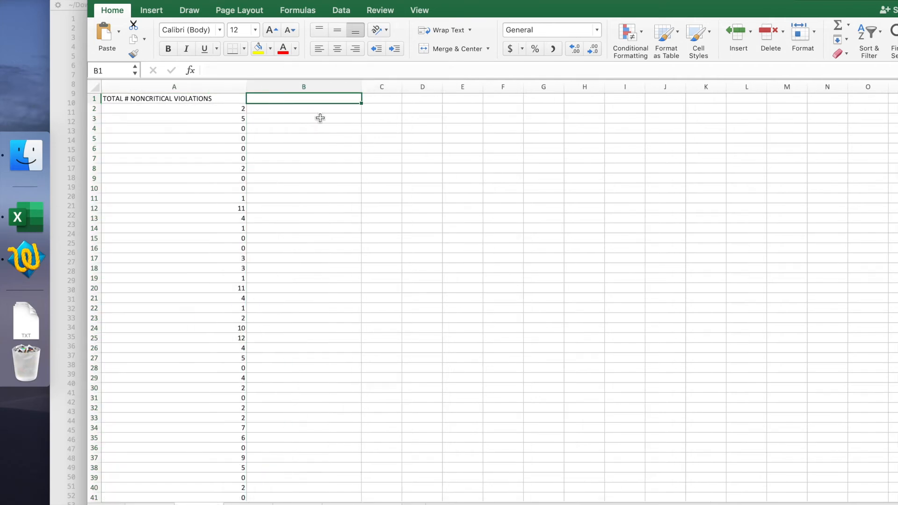
key(Tab)
text(Average)
key(Return)
text(SD)
key(Return)
text(Median)
key(Return)
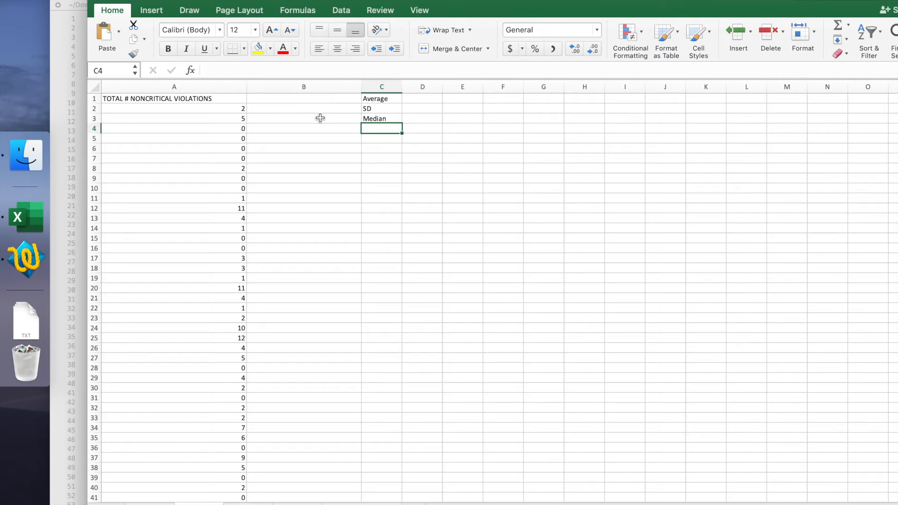
Step: Compute the average of the noncritical violations in cell B1 with the AVERAGE function over all of column A
click(288, 97)
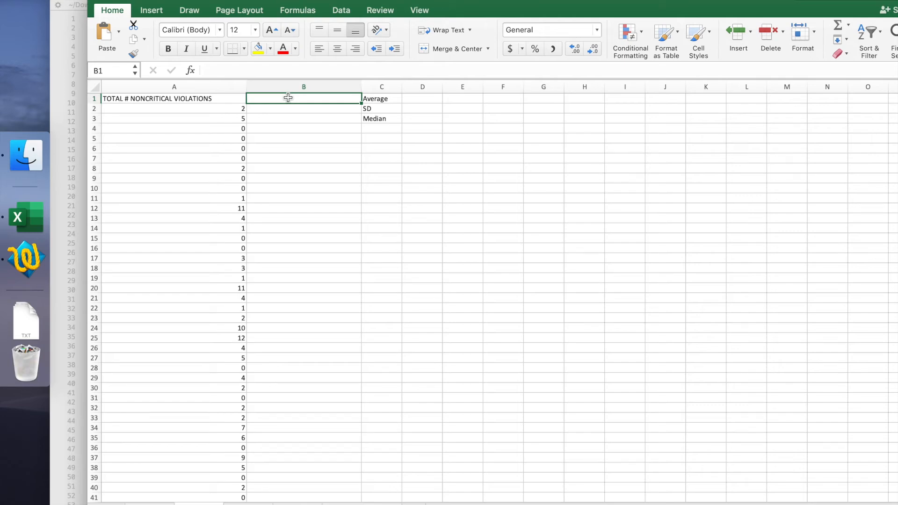
text(=)
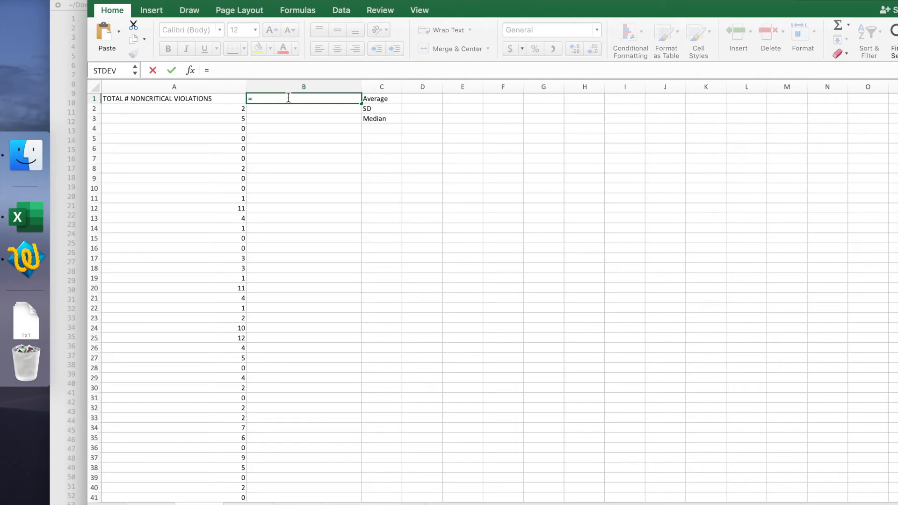
click(136, 71)
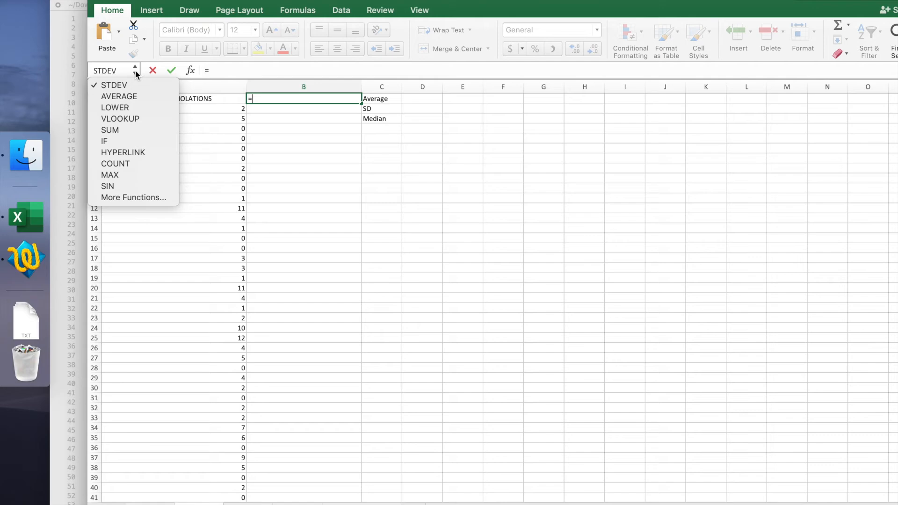
click(125, 96)
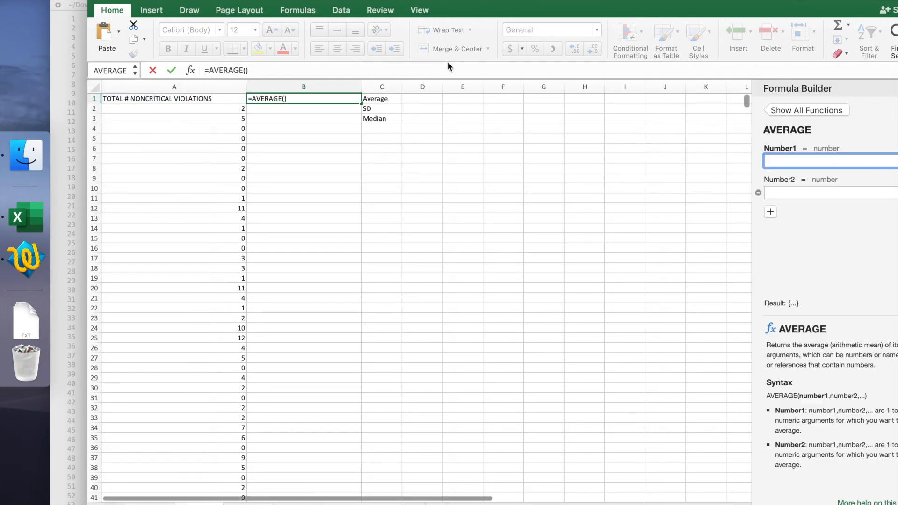
click(206, 86)
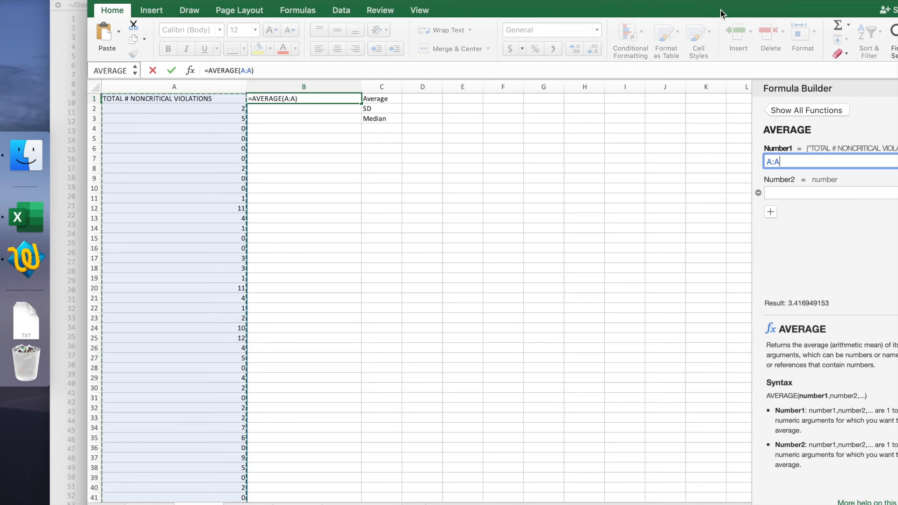
drag(725, 16, 656, 7)
click(847, 303)
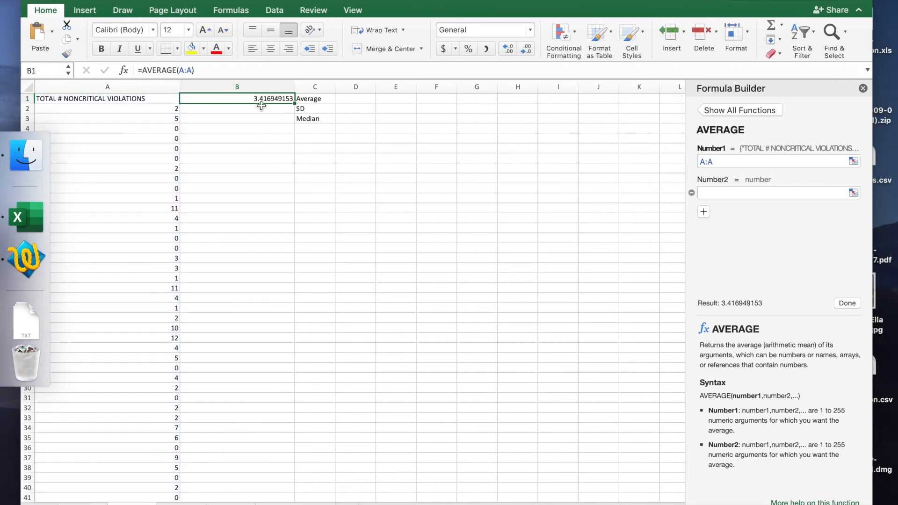
Step: Enter =A:A in cell B2, beside the SD label, as the beginning of the standard deviation formula
click(303, 109)
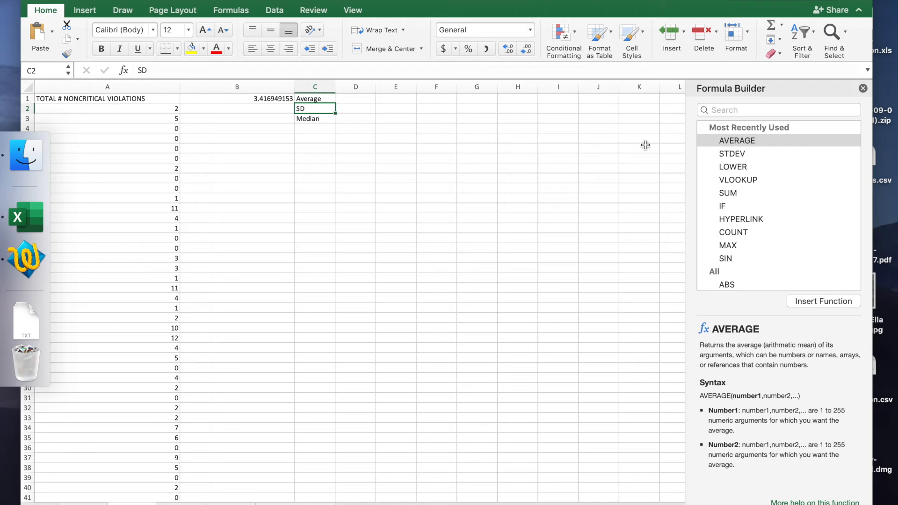
click(253, 111)
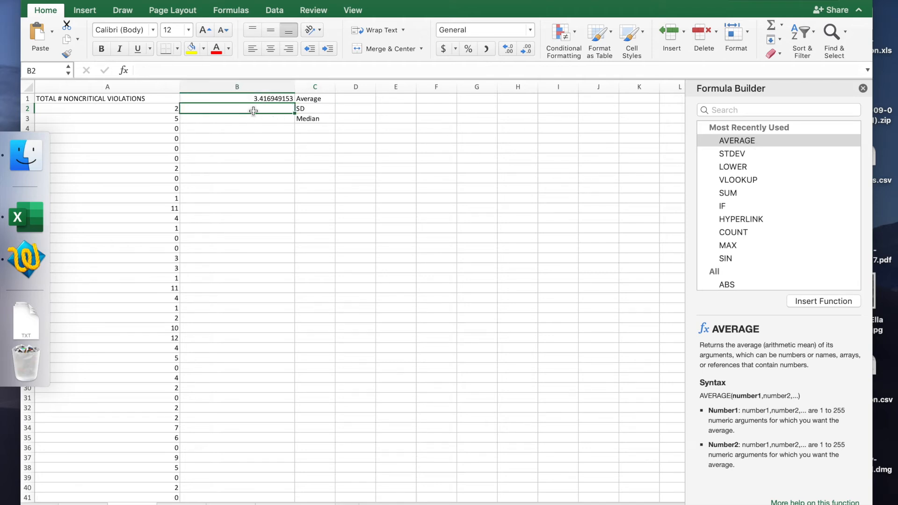
text(=)
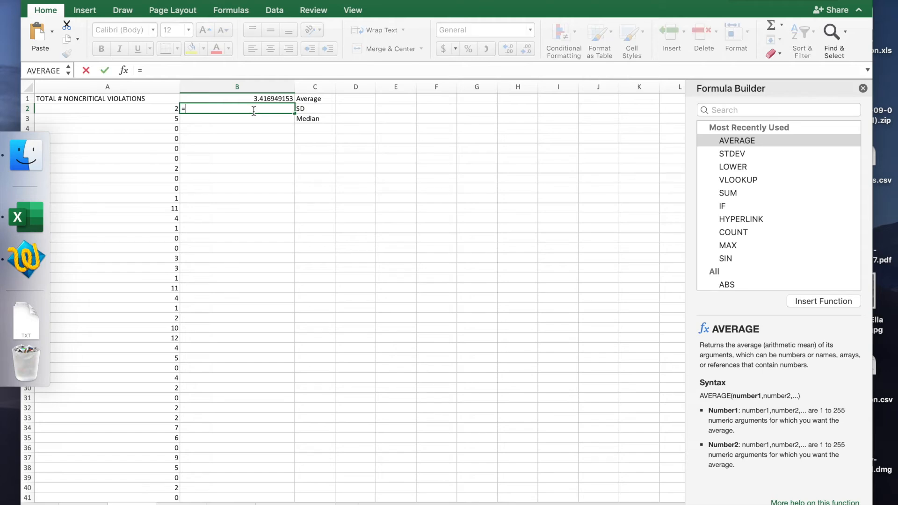
click(736, 155)
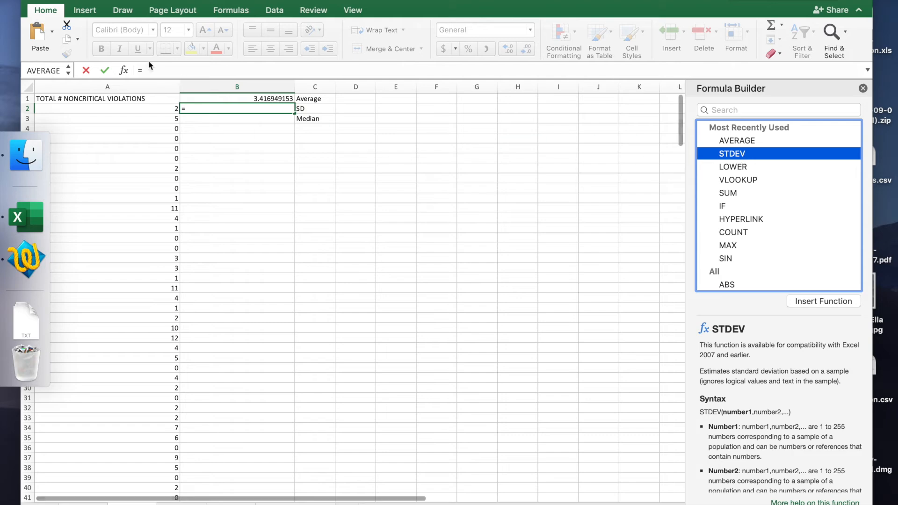
click(113, 86)
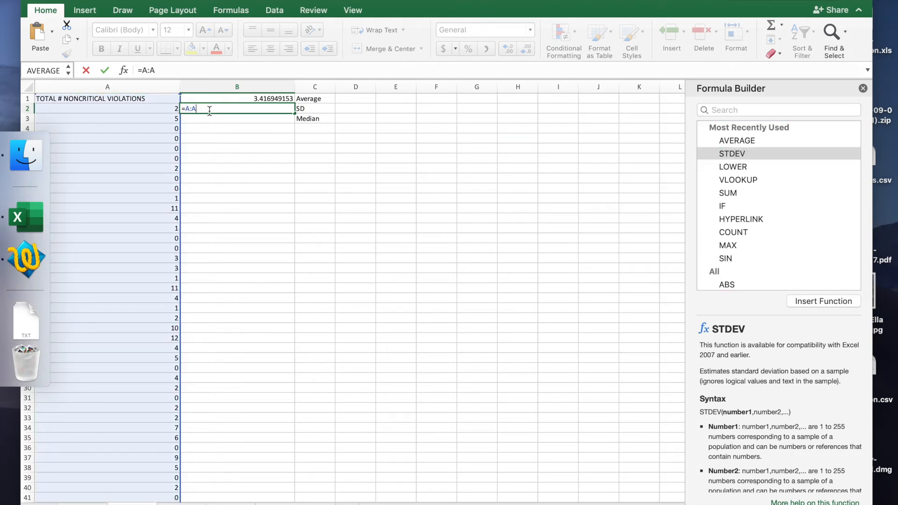
key(Return)
key(Up)
key(Up)
key(Down)
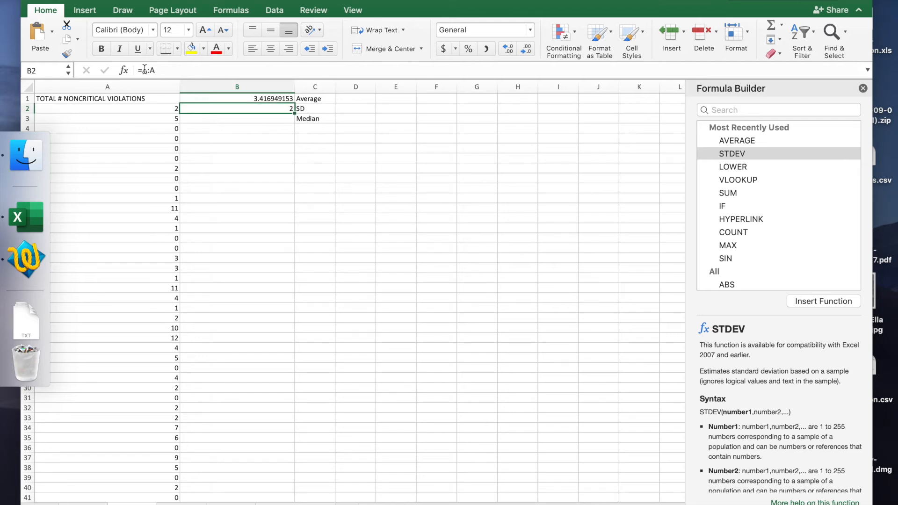
Step: Insert the STDEV function at the start of cell B2's formula and set its first argument to A:A
click(141, 69)
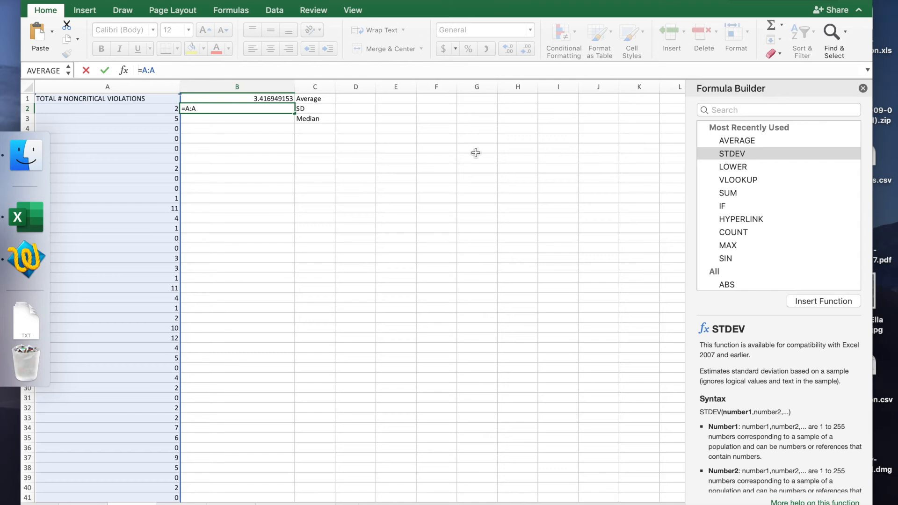
click(745, 150)
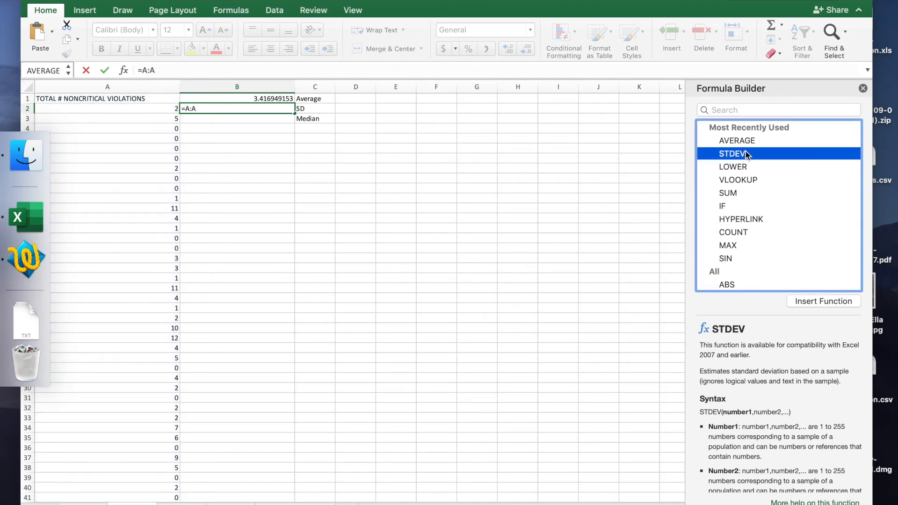
click(809, 300)
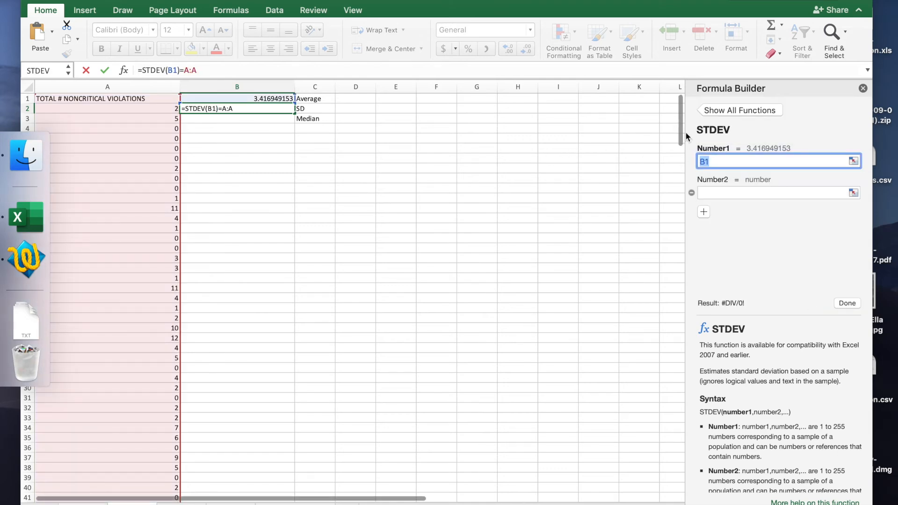
text(A)
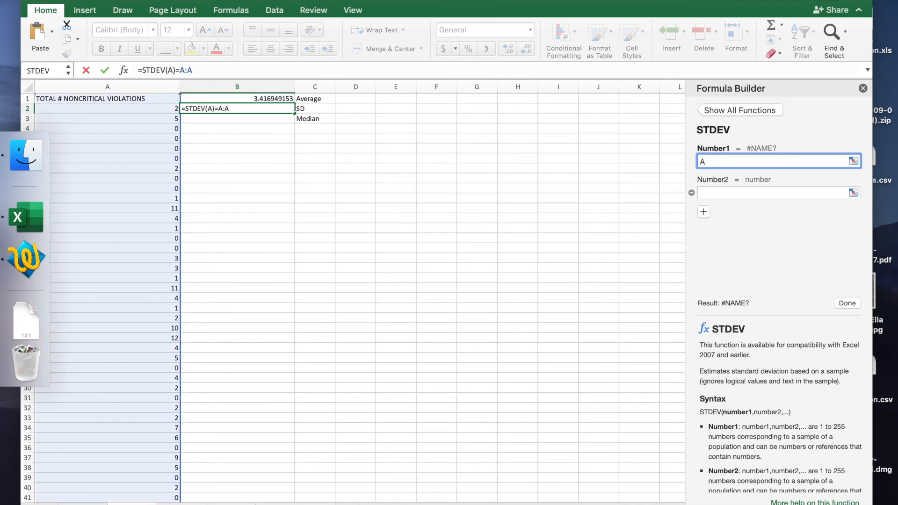
text(;)
text(A)
key(BackSpace)
key(BackSpace)
text(:A)
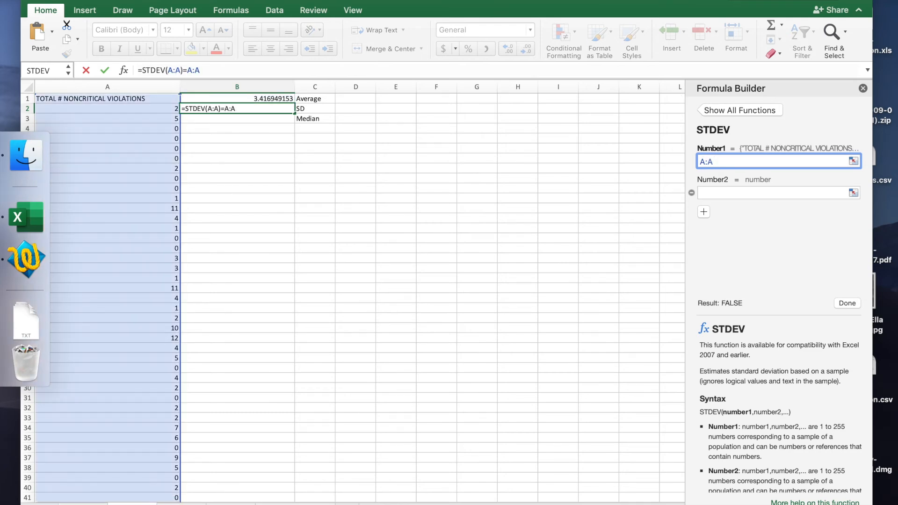
click(846, 303)
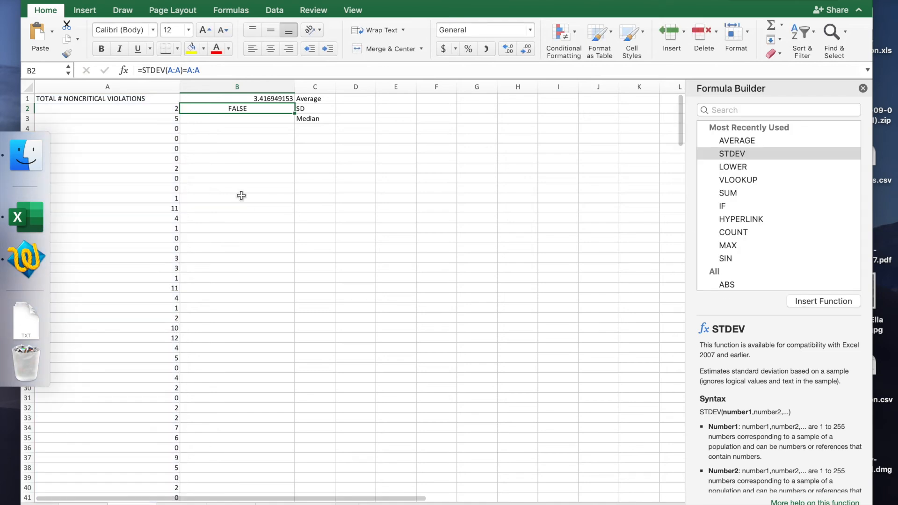
Step: Remove the trailing =A:A from cell B2's formula so that it reads =STDEV(A:A)
click(202, 69)
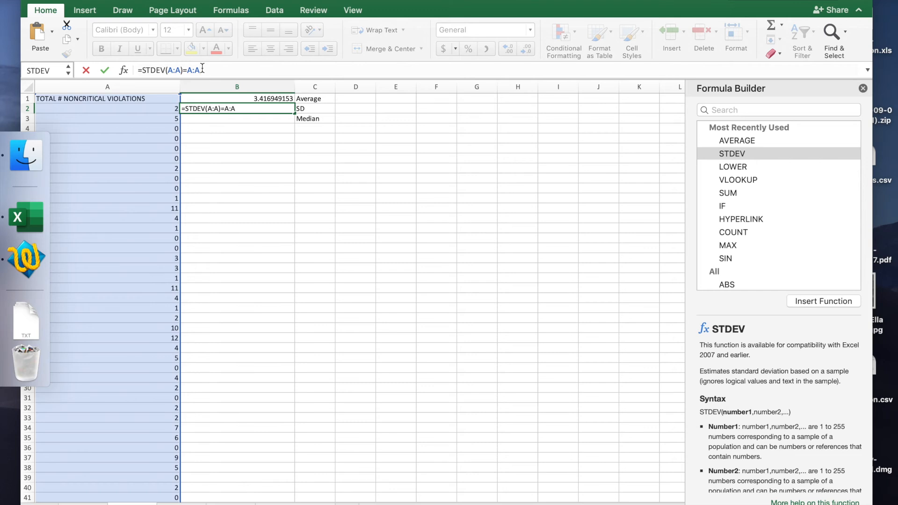
key(BackSpace)
key(BackSpace)
key(BackSpace)
key(BackSpace)
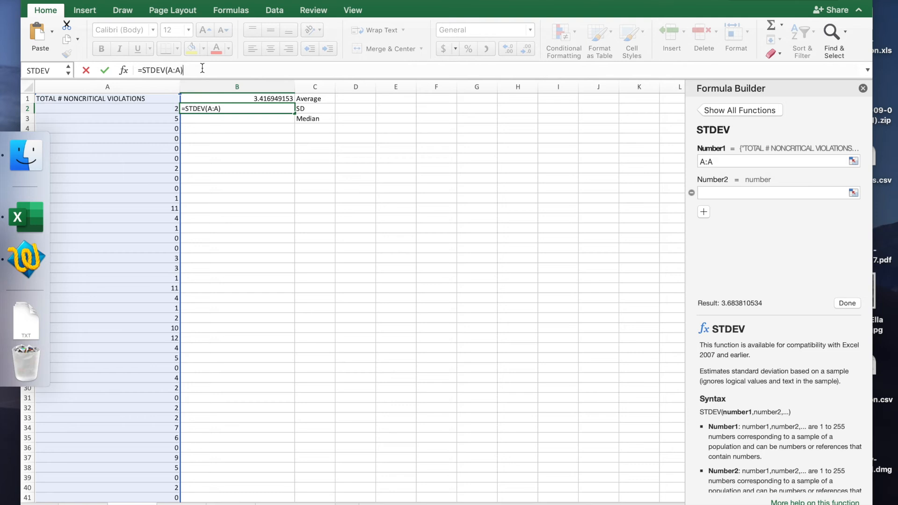
key(Return)
key(Return)
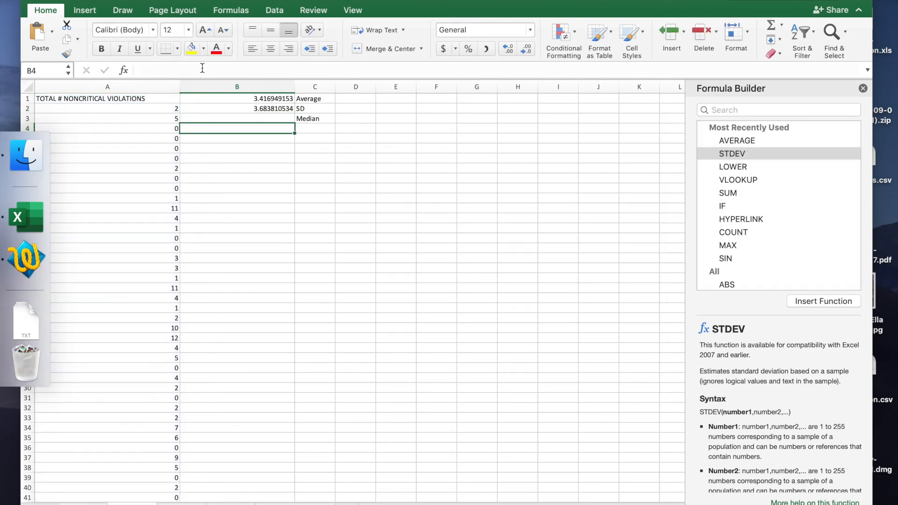
Step: Reduce the average and SD results in cells B1 and B2 to one decimal place
key(Up)
key(Up)
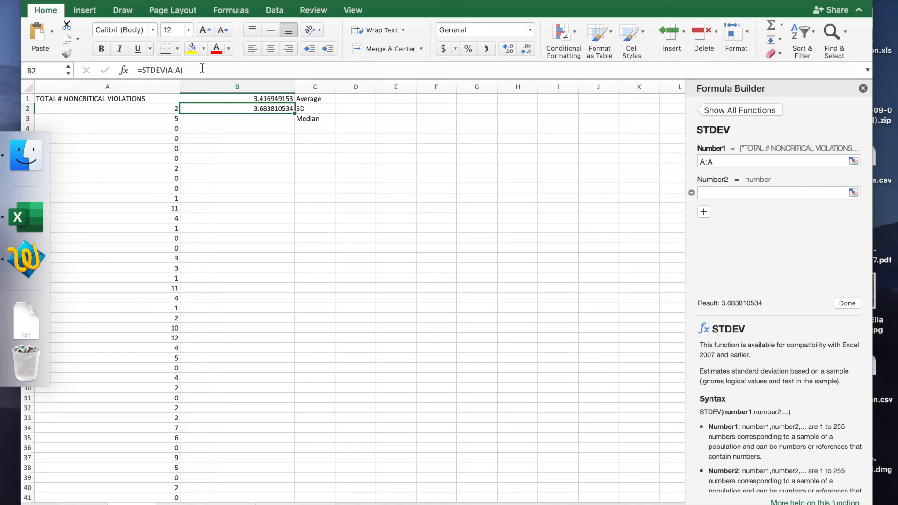
key(Up)
key(shift+Down)
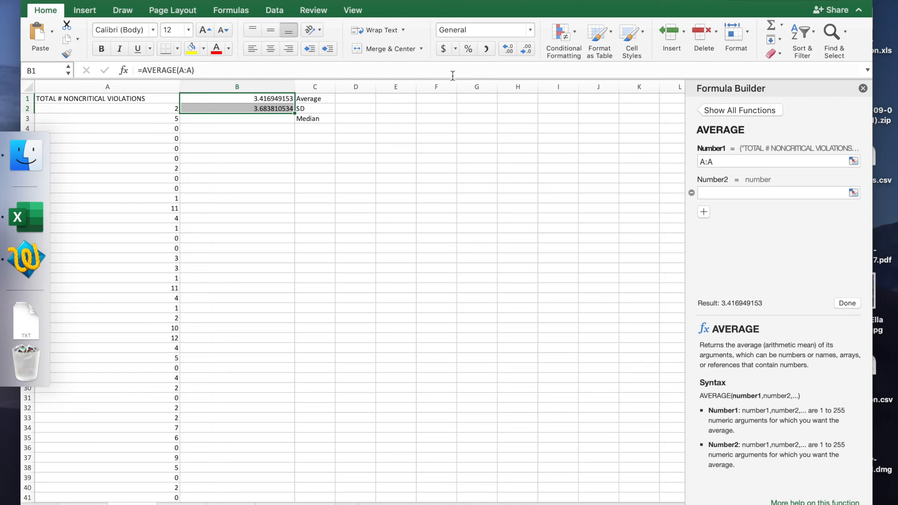
click(523, 49)
click(522, 50)
click(523, 49)
click(522, 50)
click(523, 49)
click(522, 49)
click(523, 49)
click(522, 49)
click(288, 162)
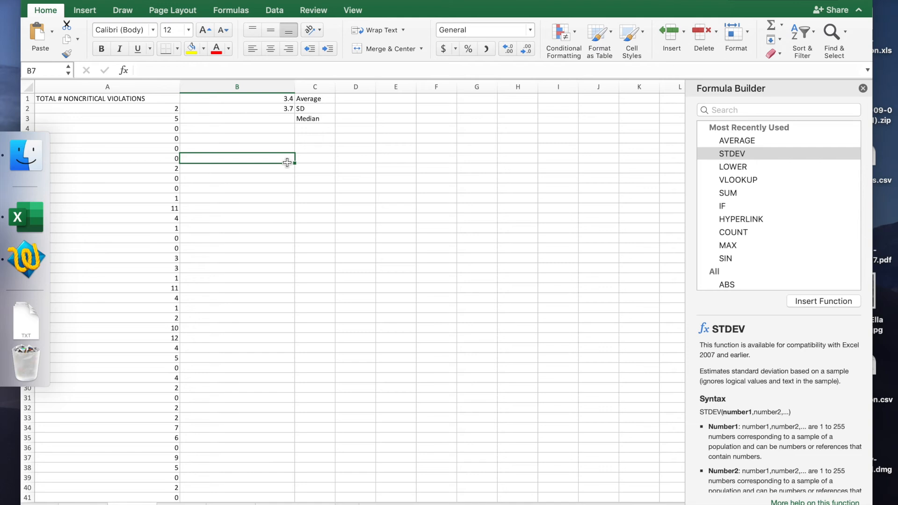
click(287, 99)
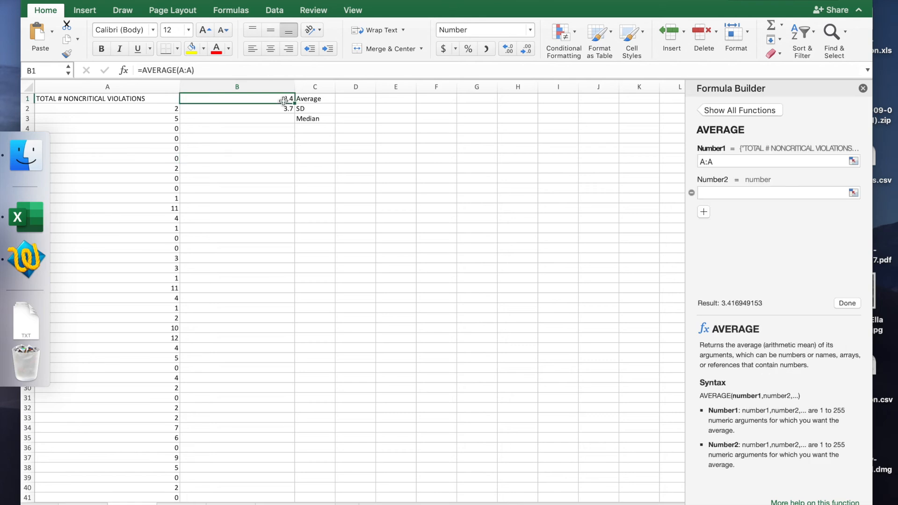
drag(288, 98, 284, 101)
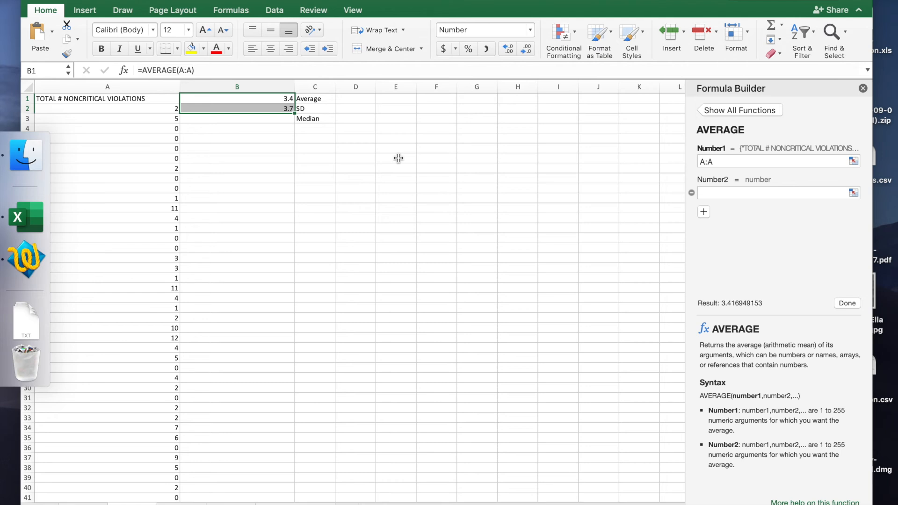
Step: Compute the median of the noncritical violations in cell B3 with the formula =MEDIAN(A:A)
click(281, 117)
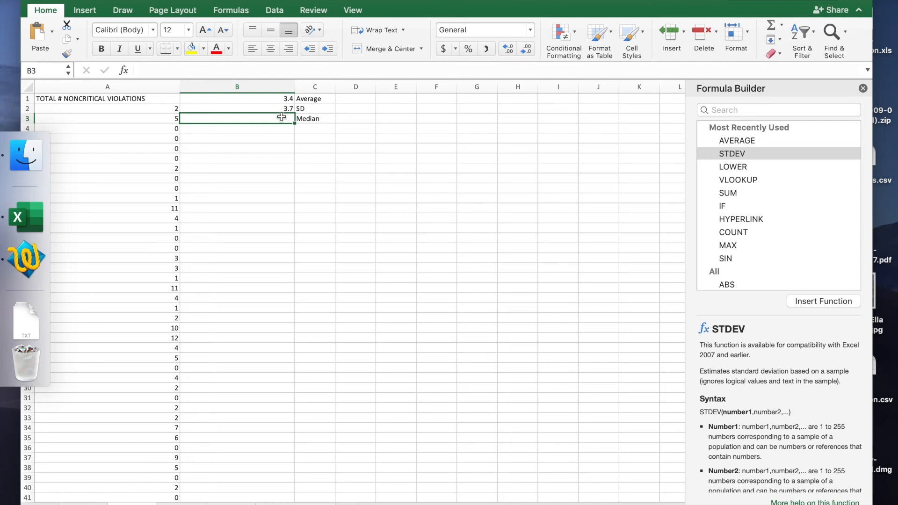
click(205, 70)
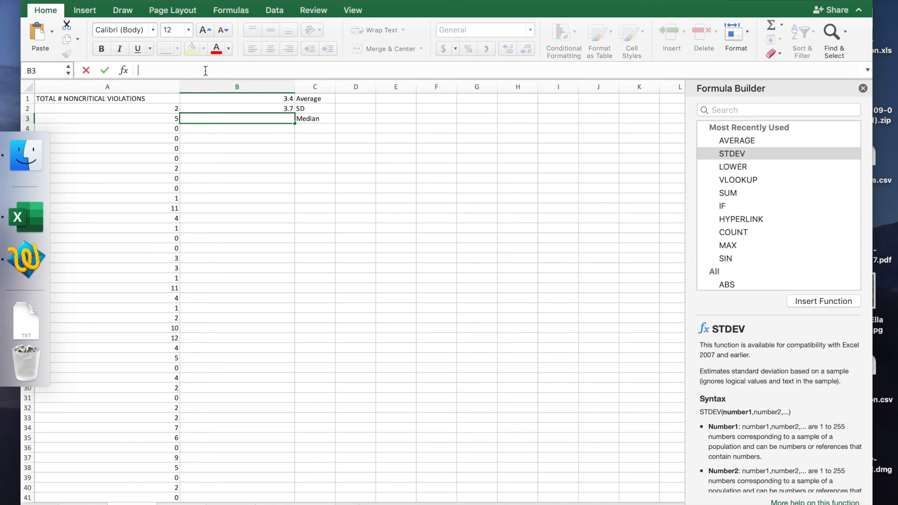
text(=)
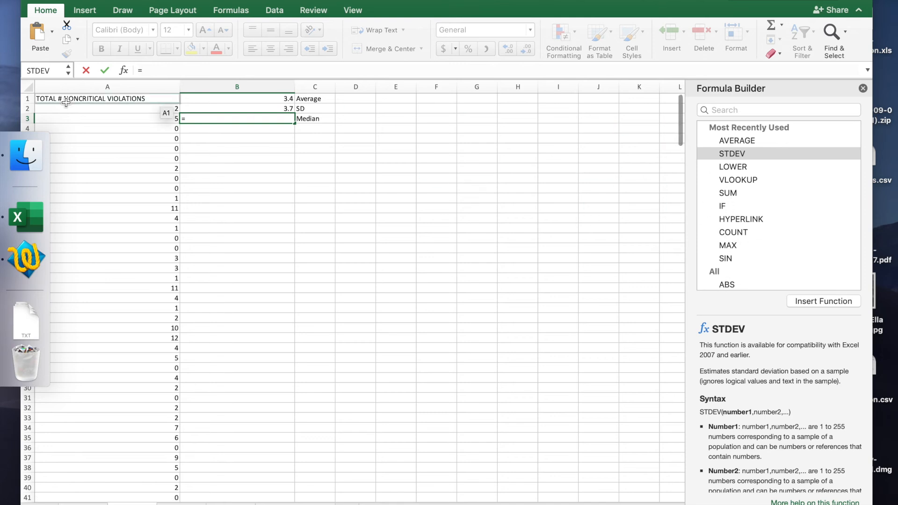
text(MEDIAN)
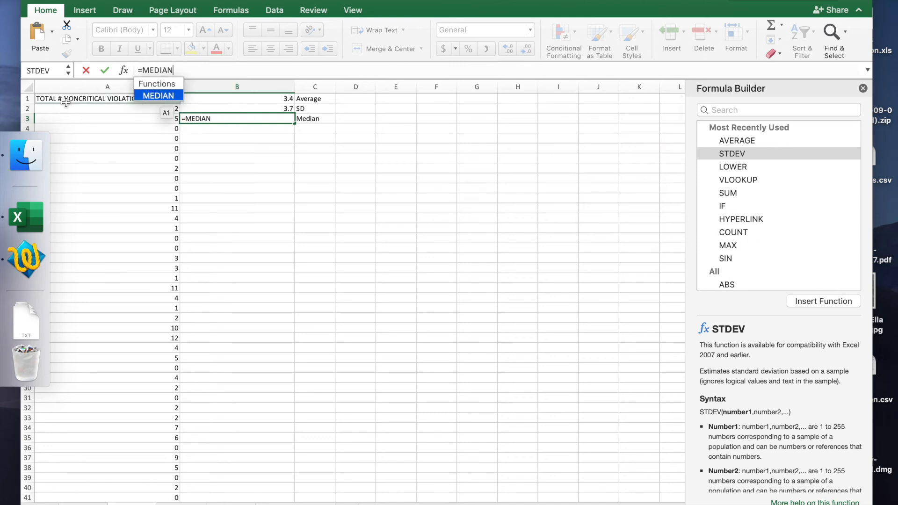
double_click(156, 97)
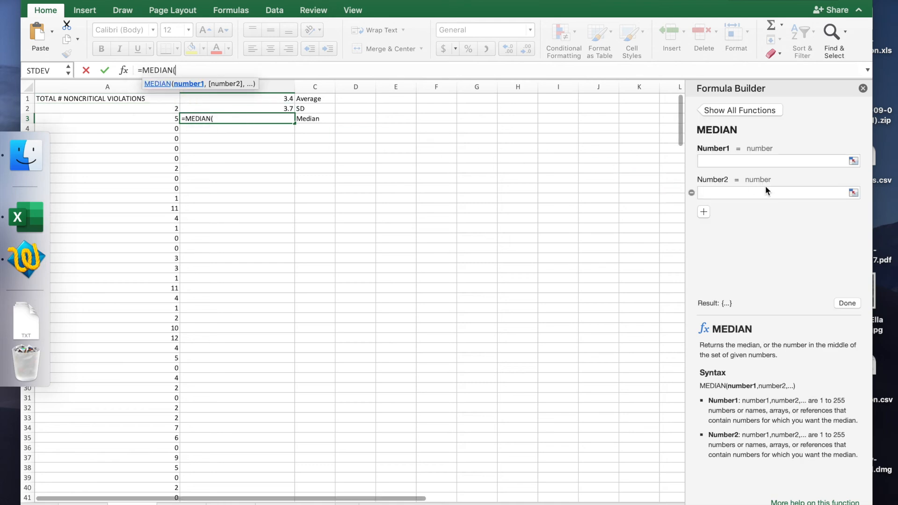
click(122, 86)
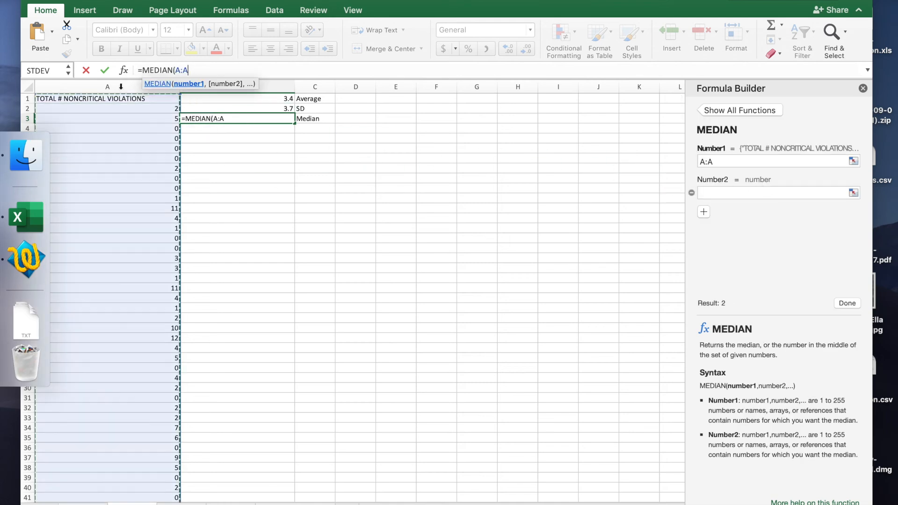
text())
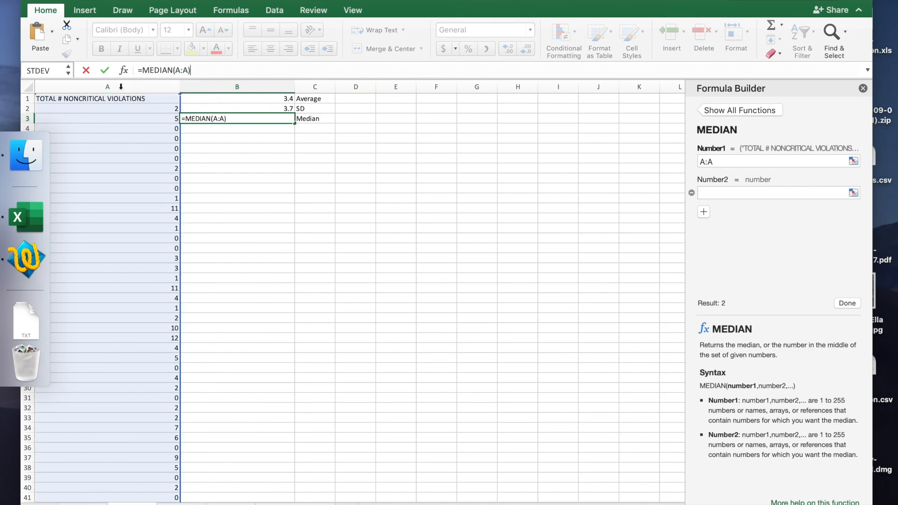
key(Return)
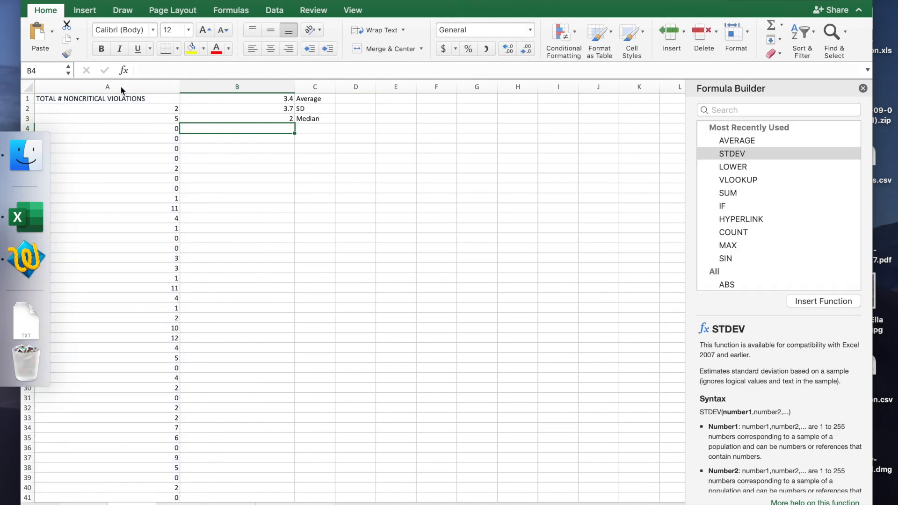
key(Up)
key(Right)
key(Left)
key(Right)
key(Left)
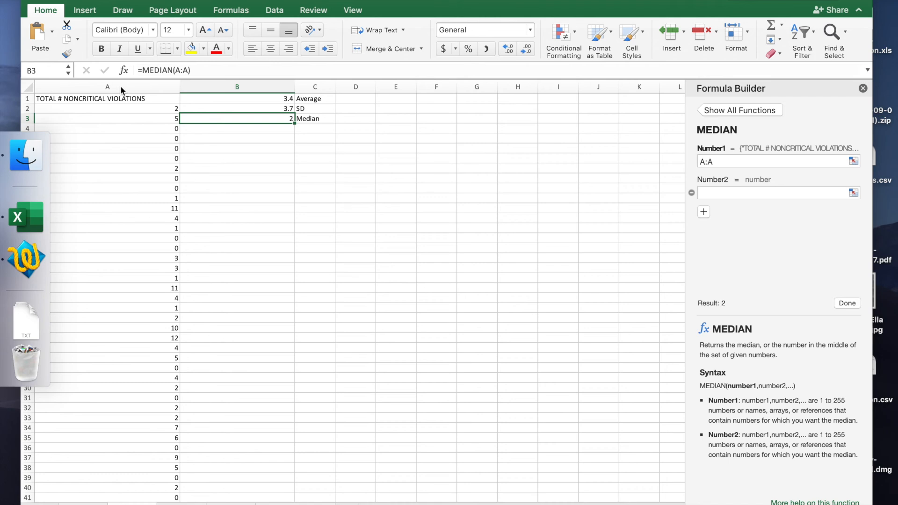
Step: Review the average and SD formulas in cells B1 and B2
click(281, 98)
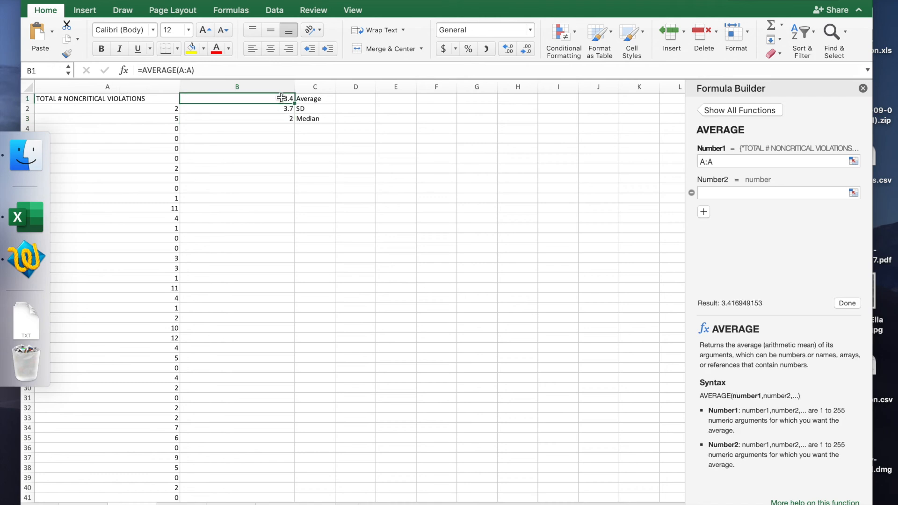
key(Down)
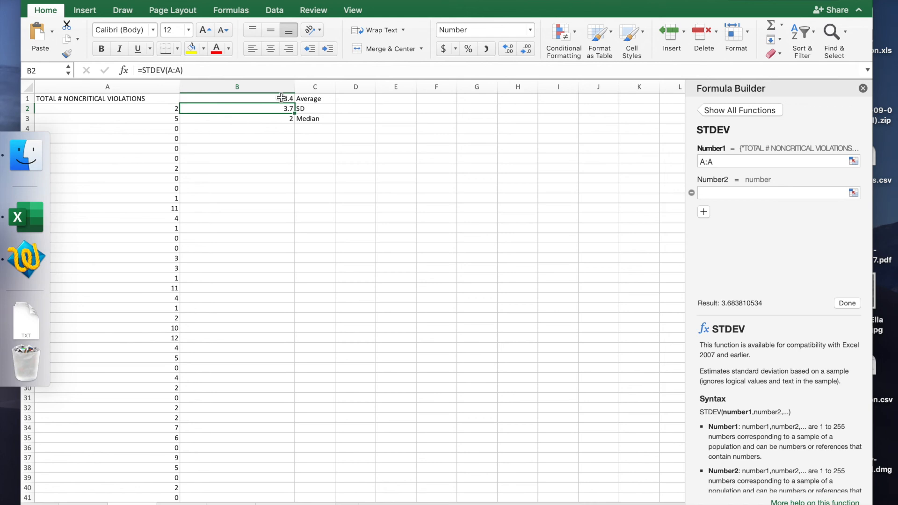
click(282, 97)
key(Down)
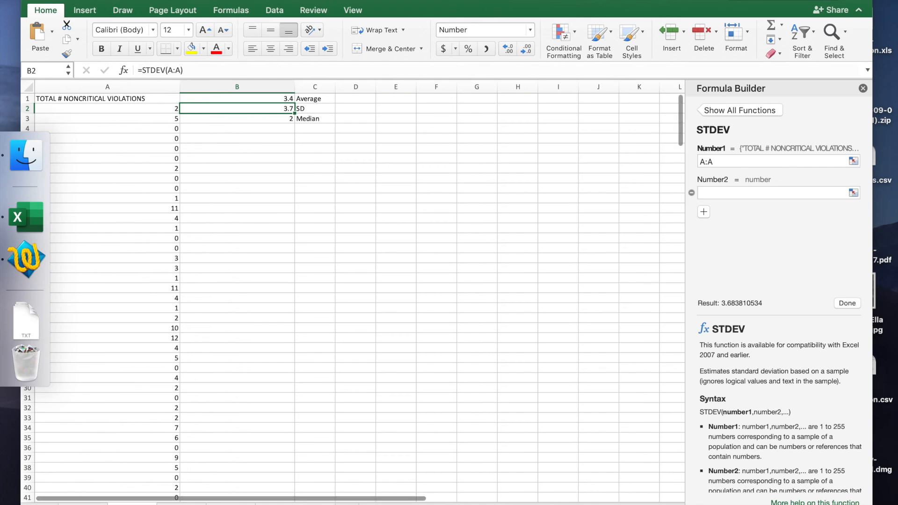
Step: Sort the full inspection data sheet by TOTAL # NONCRITICAL VIOLATIONS in descending order
click(83, 504)
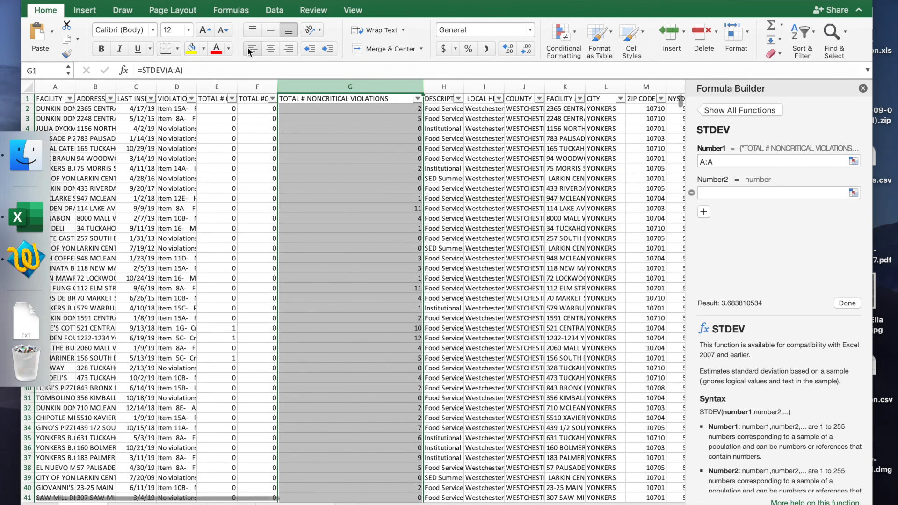
drag(244, 16, 314, 16)
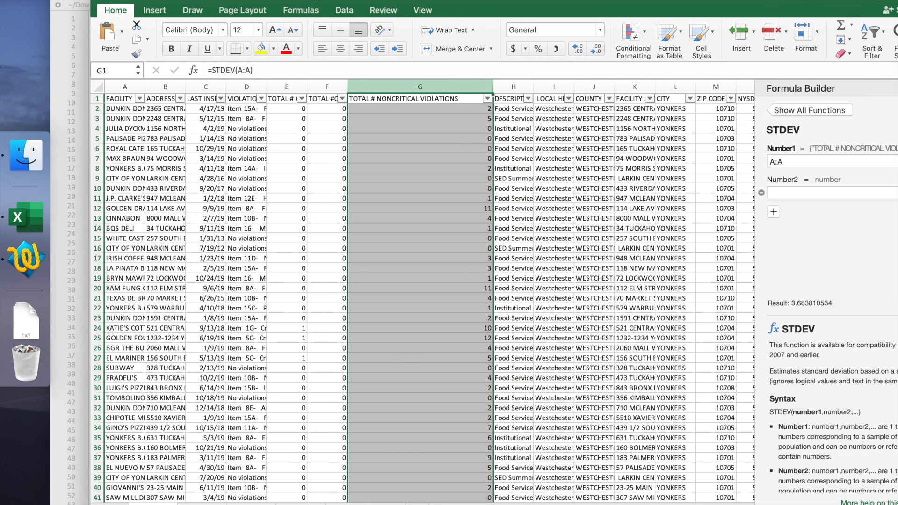
click(487, 98)
click(621, 74)
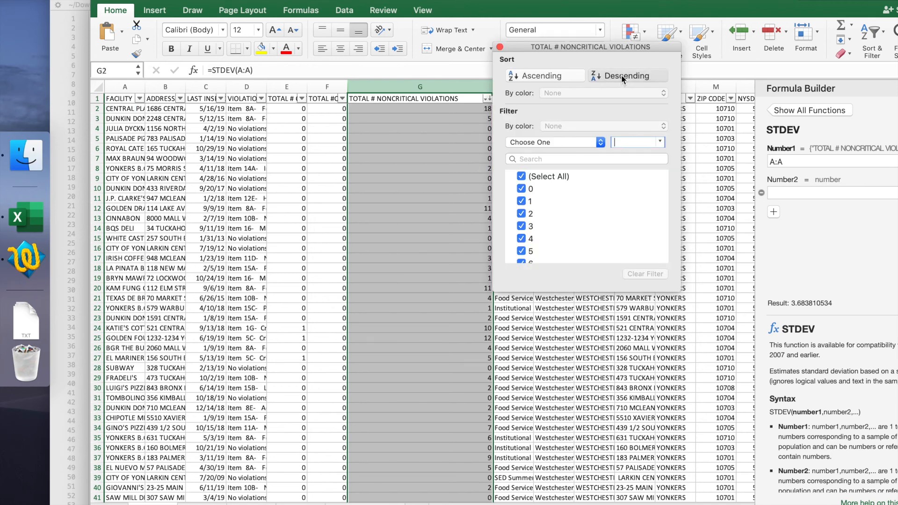
click(500, 47)
Step: Examine the sorted noncritical violation counts in column G, going back up to the header row
scroll(457, 345, down, 12)
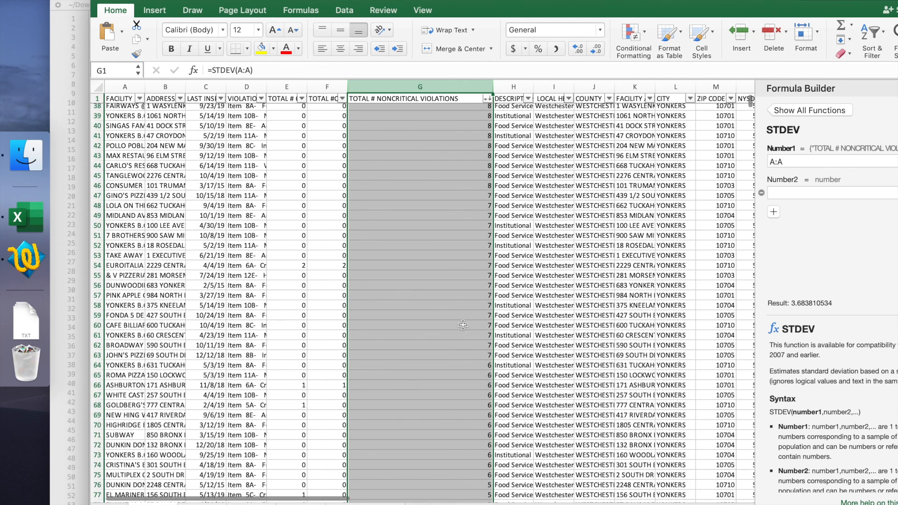
click(464, 325)
key(Up)
key(Up)
key(Up)
key(Up)
key(Up)
key(Up)
key(Up)
key(Up)
key(Up)
key(Up)
key(Up)
key(Up)
key(Up)
key(Up)
key(Up)
key(Up)
key(Up)
key(Up)
key(Up)
key(Up)
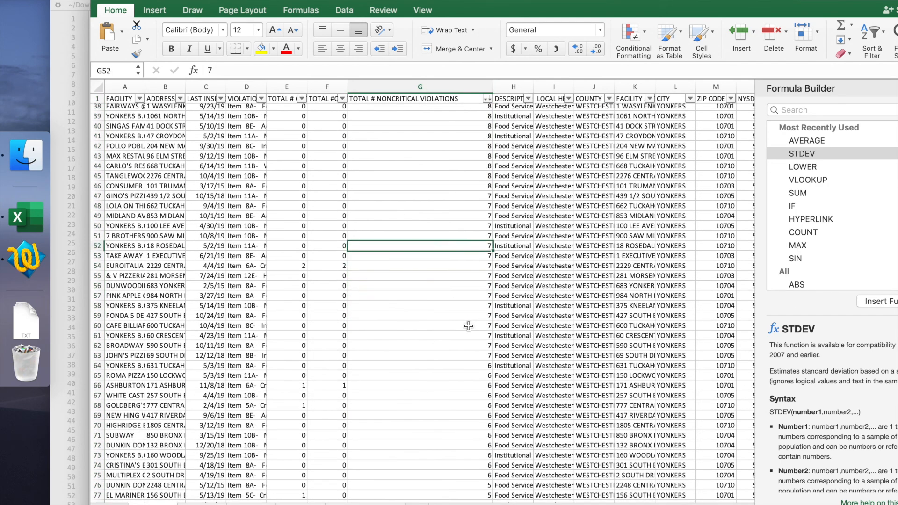
key(Up)
key(Up)
key(Up)
key(Up)
key(Up)
key(Up)
key(Up)
key(Up)
key(Up)
key(Up)
key(Up)
key(Up)
key(Up)
key(Up)
key(Up)
key(Up)
key(Up)
key(Up)
key(Up)
key(Up)
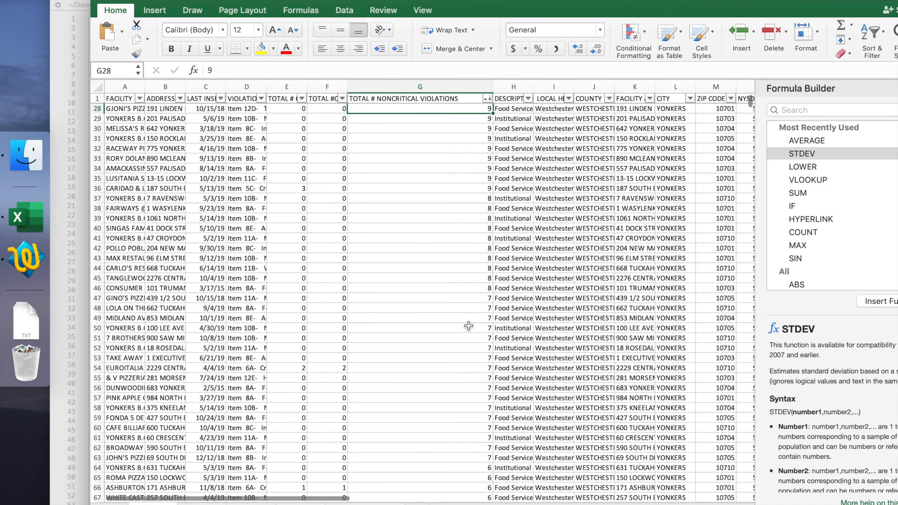
key(Up)
key(Up)
key(Up)
key(Up)
key(Up)
key(Up)
key(Up)
key(Up)
key(Up)
key(Up)
key(Up)
key(Up)
key(Up)
key(Up)
key(Up)
key(Up)
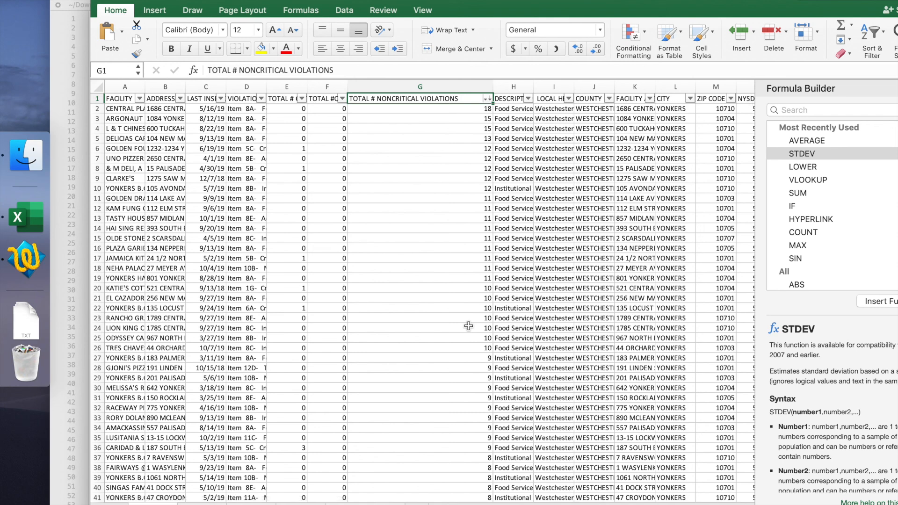
Step: Switch to the text file yonkers data for class.txt and insert six blank lines above the VIOLATIONS heading
click(76, 126)
key(super+a)
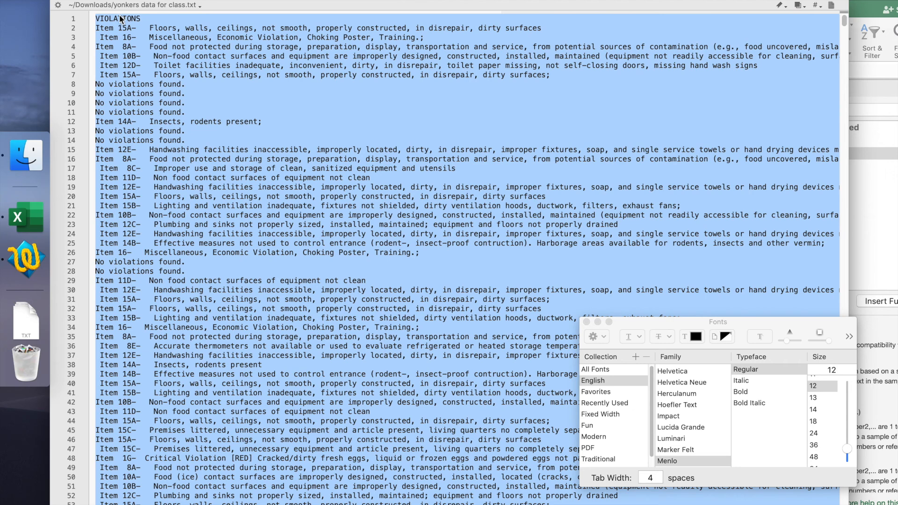
click(96, 19)
key(Return)
key(Return)
key(Return)
key(Return)
key(Return)
key(Return)
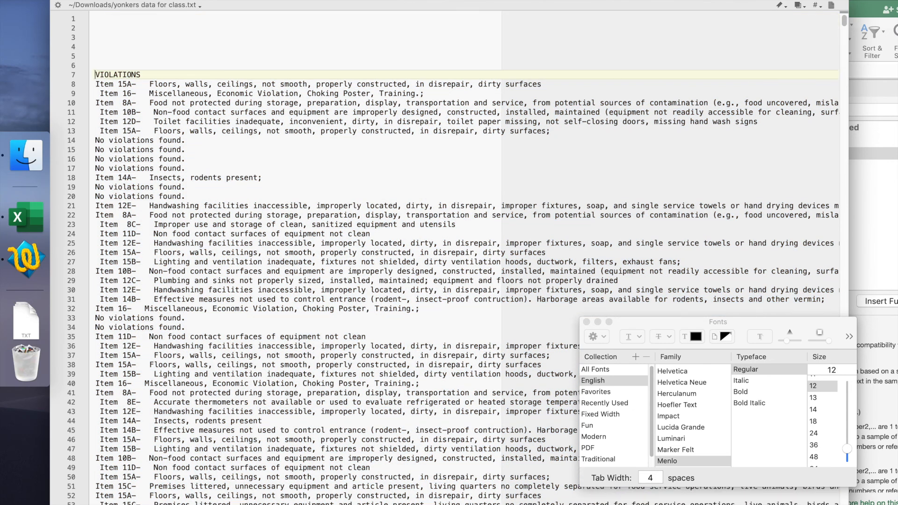
Step: Write MOST FREQUENT VIOLATIONS on line 3 of the text file and AVERAGE on the line below it
click(114, 37)
text(MOST FREQUENT VIOLATIONS)
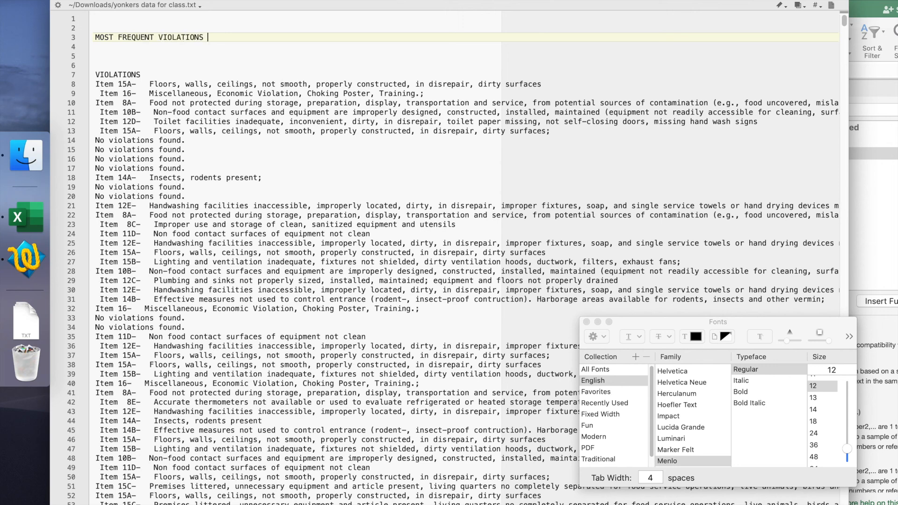
key(Return)
text(AVERAGE)
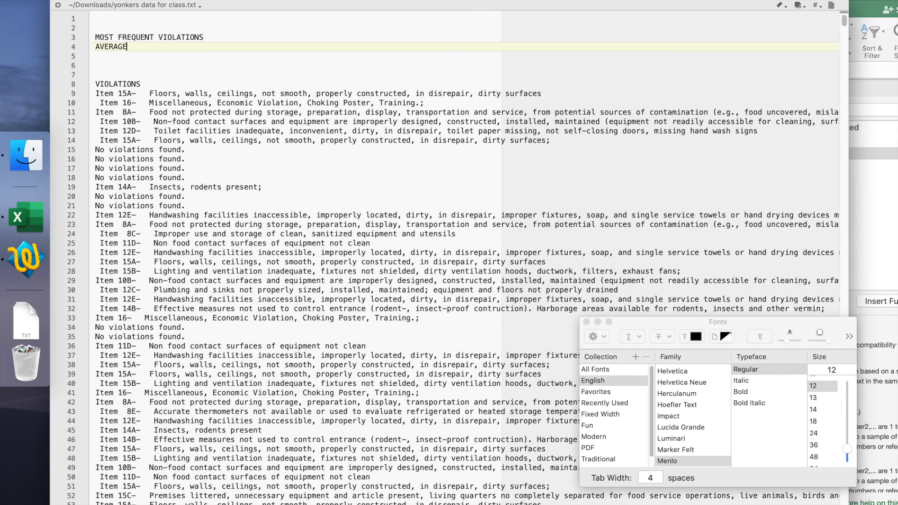
Step: Add the lines STANDARD DEVIATION and MEDIAN below AVERAGE, followed by a blank line
key(Return)
text(STANDARD DEVI)
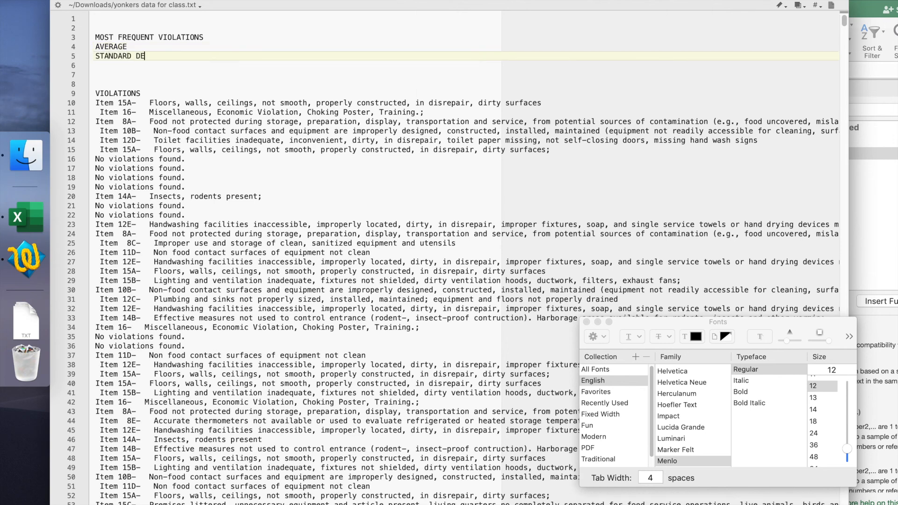
key(BackSpace)
text(IATION)
key(Return)
key(BackSpace)
key(Return)
text(MEDIAN)
key(Return)
key(Return)
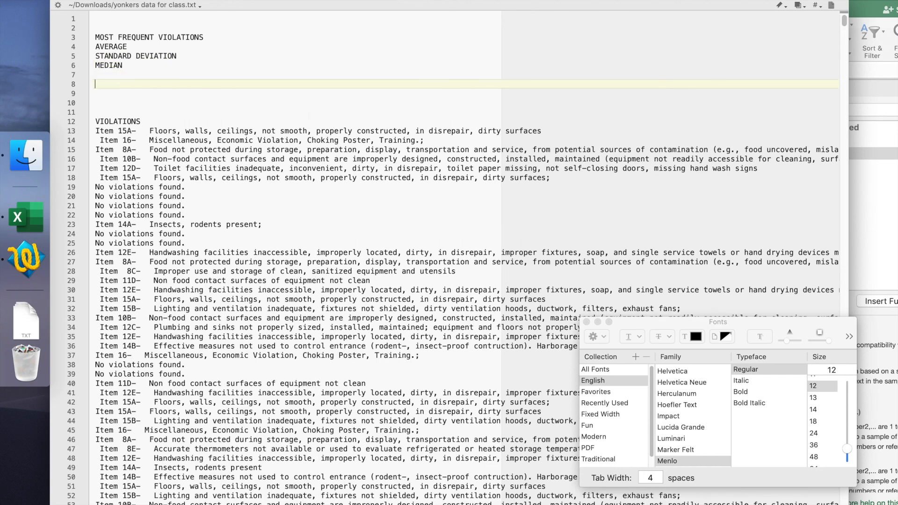